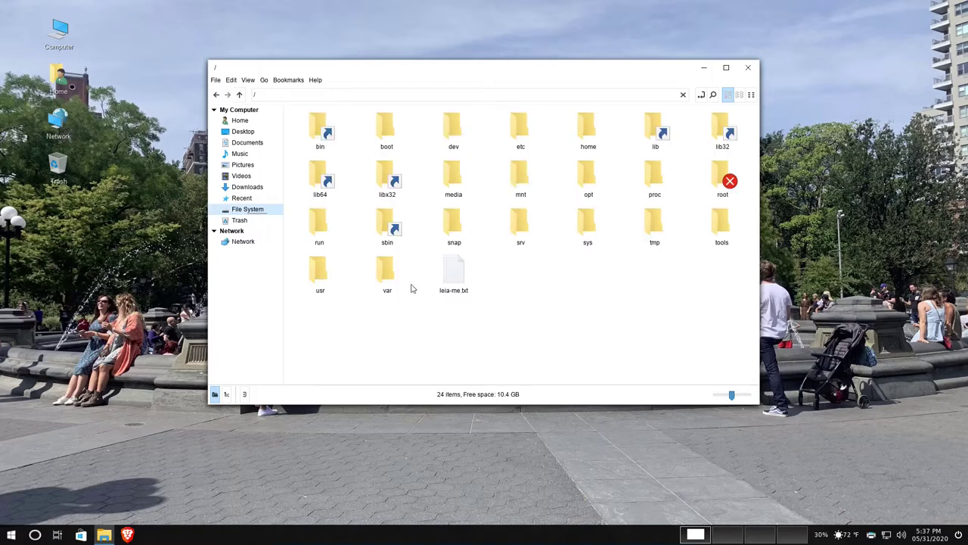
Browse the network to the raspberrypi SMB/CIFS server and connect to its FileStorVol1 share.
{"action": "left_click", "coordinate": [244, 242]}
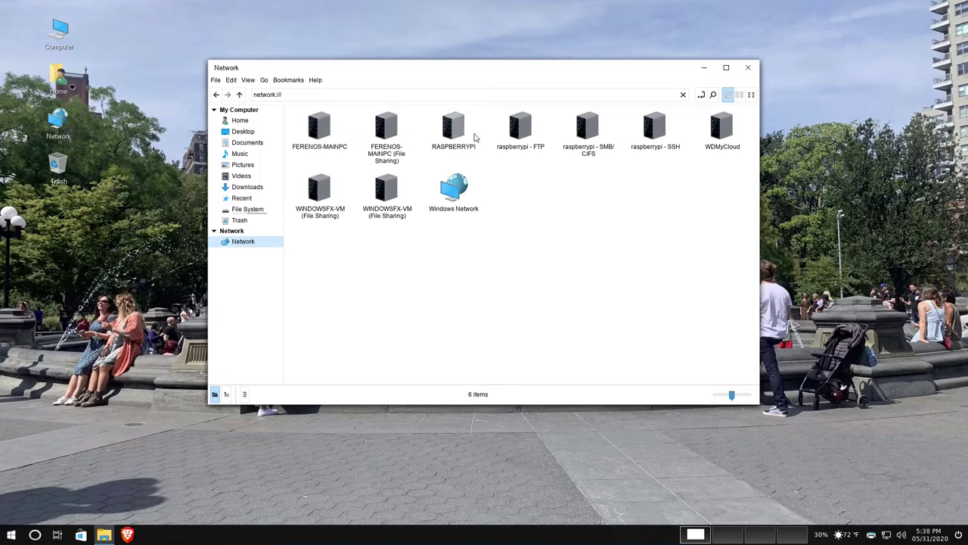
{"action": "double_click", "coordinate": [589, 143]}
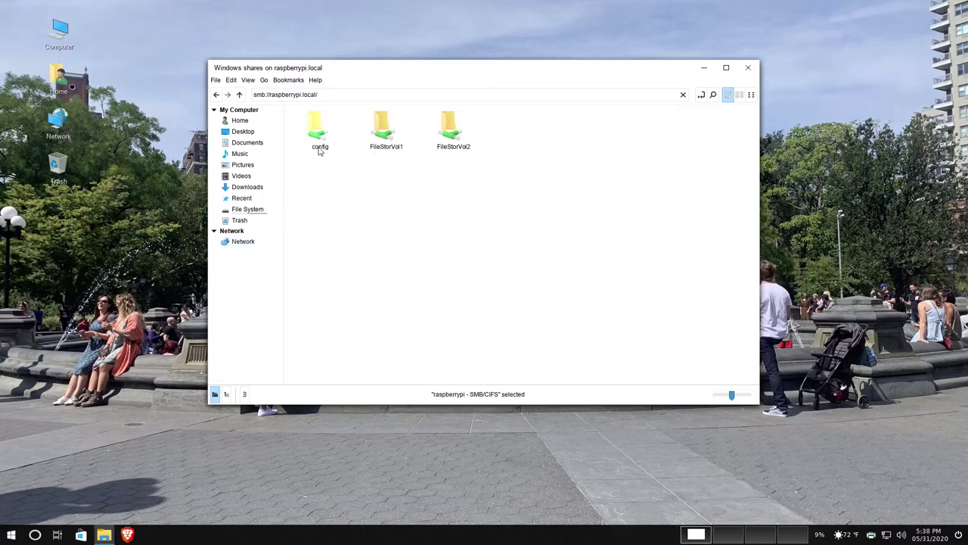
{"action": "double_click", "coordinate": [385, 146]}
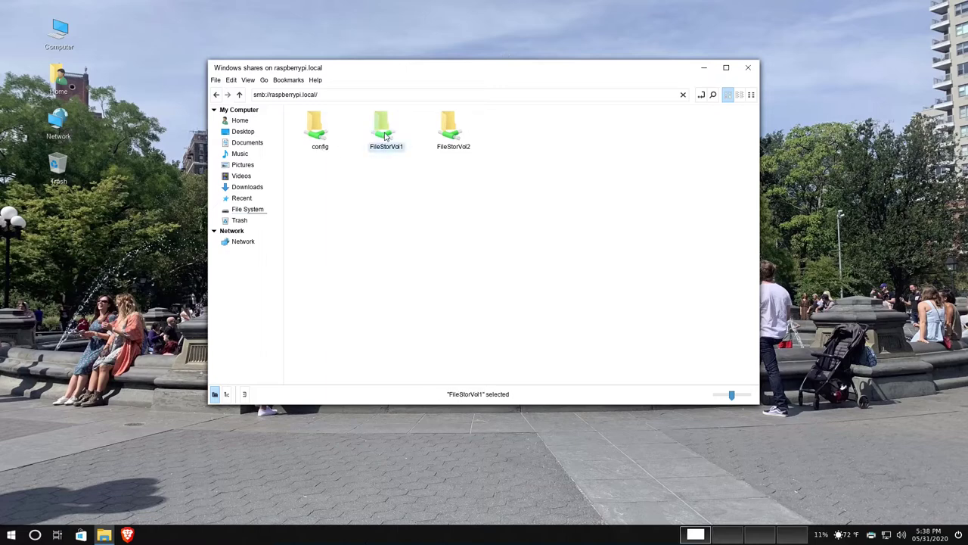
{"action": "left_click", "coordinate": [566, 339]}
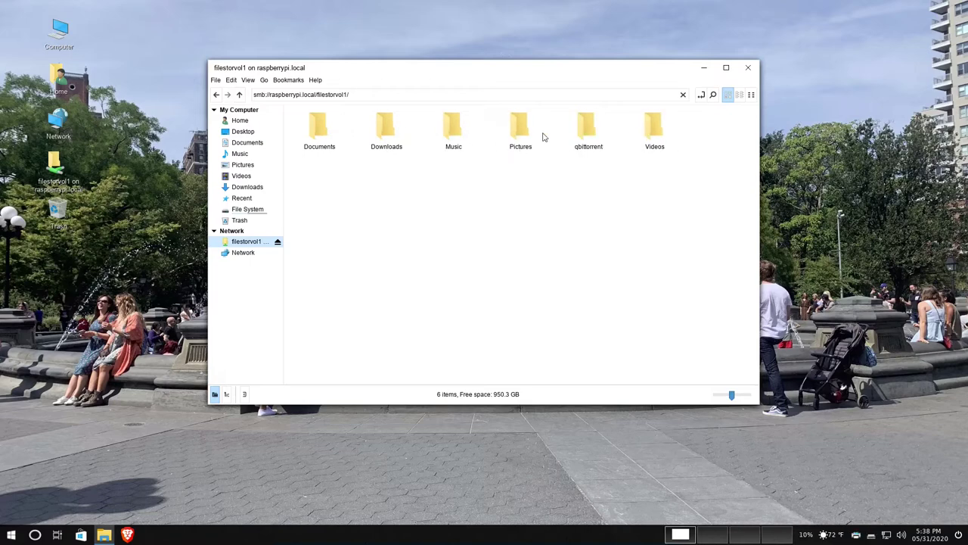
Return to the raspberrypi share list and connect to the FileStorVol2 share.
{"action": "left_click", "coordinate": [239, 95]}
{"action": "double_click", "coordinate": [449, 133]}
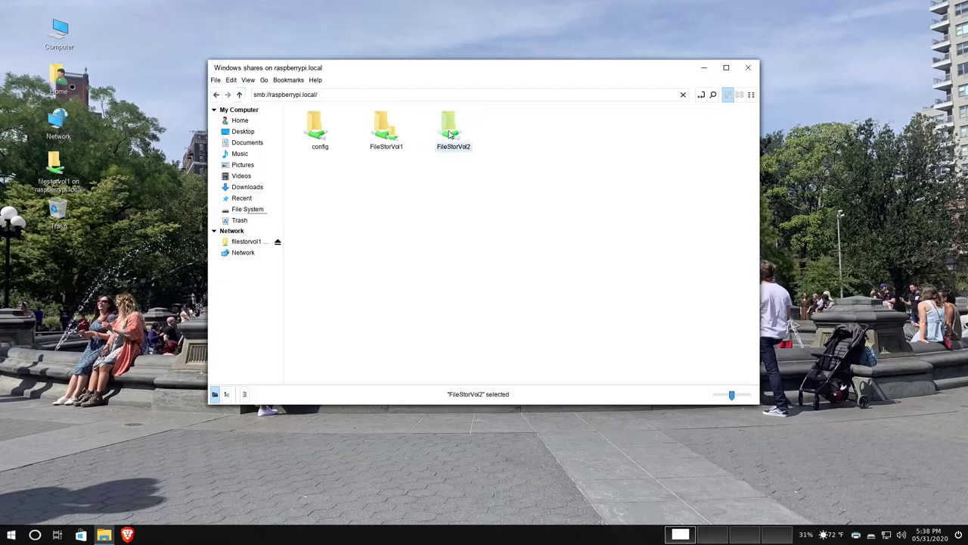
{"action": "left_click", "coordinate": [564, 339]}
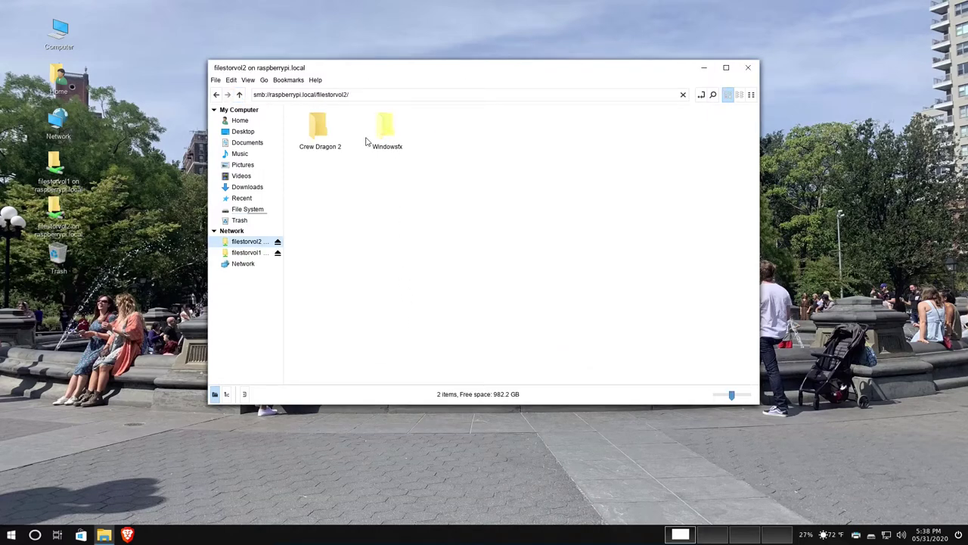
View the Crew Dragon 2 folder in FileStorVol2 and the contents of FileStorVol1, returning to the share list.
{"action": "double_click", "coordinate": [319, 139]}
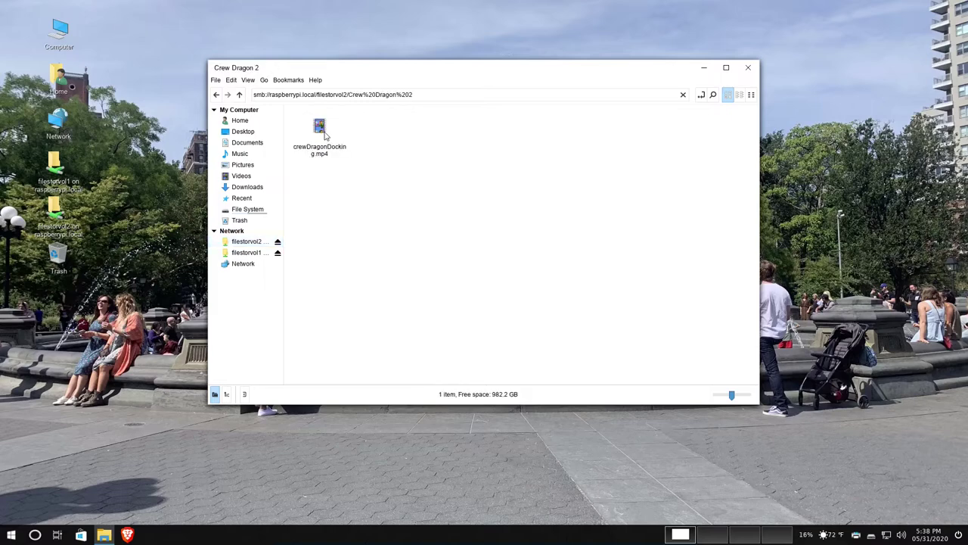
{"action": "left_click", "coordinate": [240, 94]}
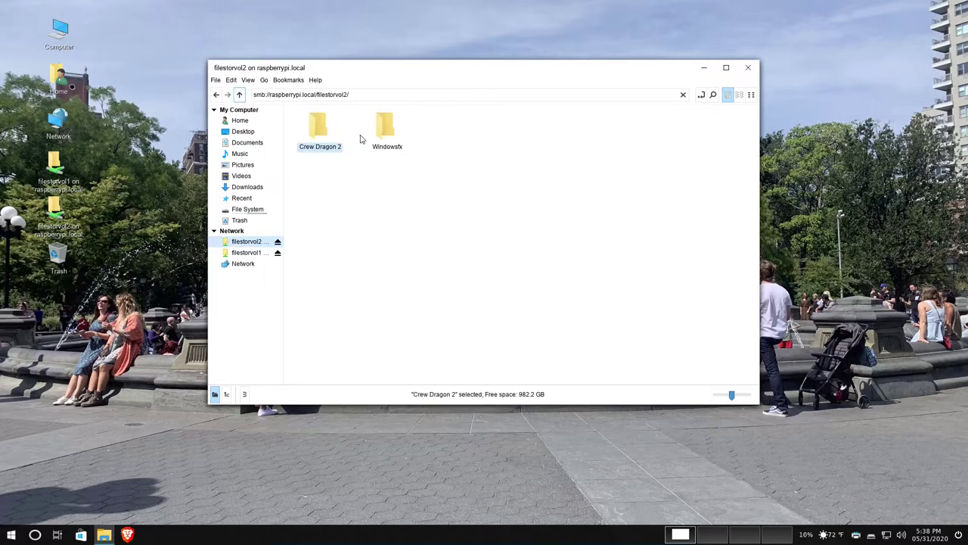
{"action": "left_click", "coordinate": [240, 94]}
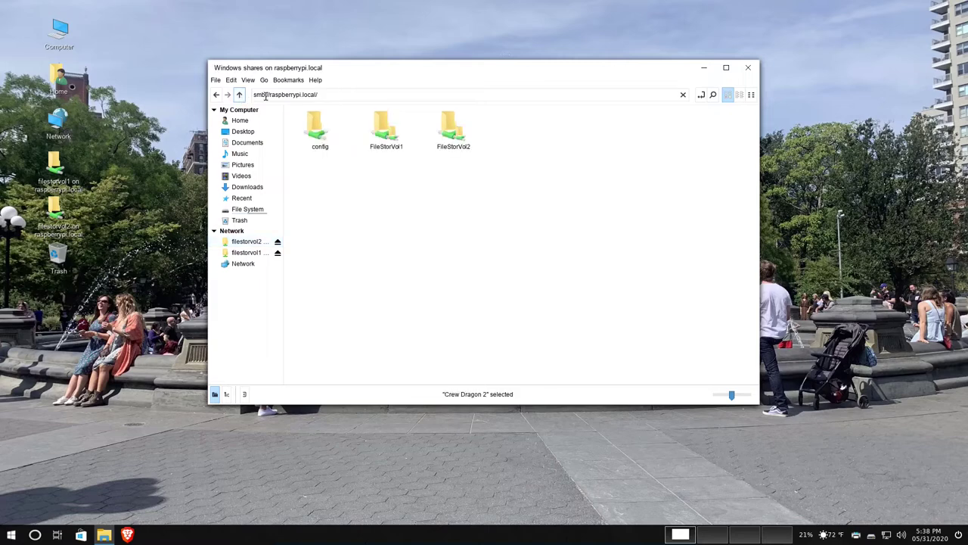
{"action": "double_click", "coordinate": [383, 123]}
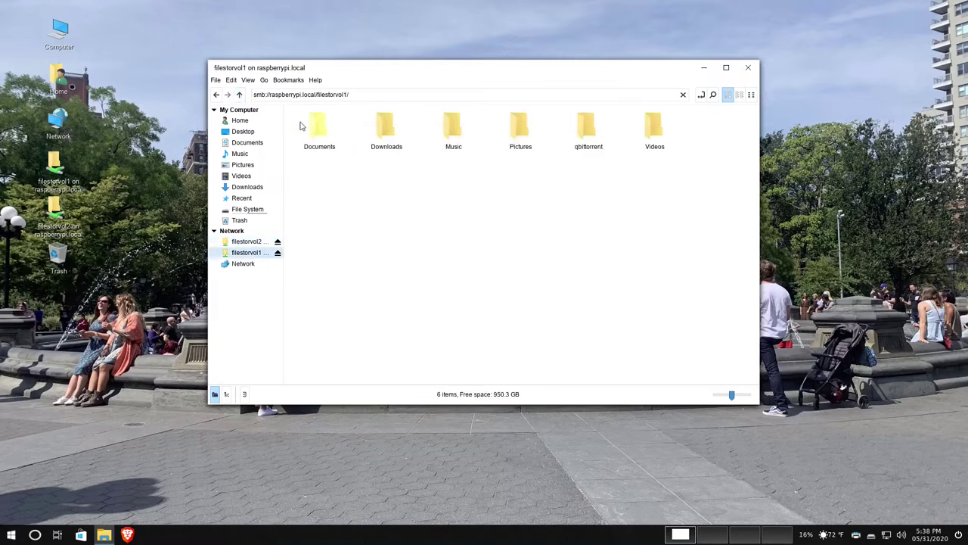
{"action": "left_click", "coordinate": [240, 95]}
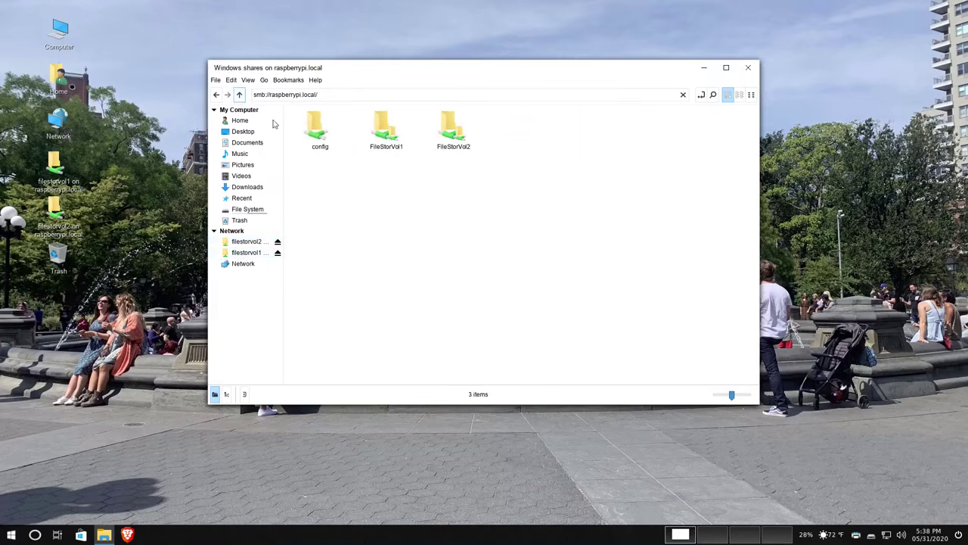
Connect anonymously to the config share on raspberrypi and close the file manager window.
{"action": "double_click", "coordinate": [316, 133]}
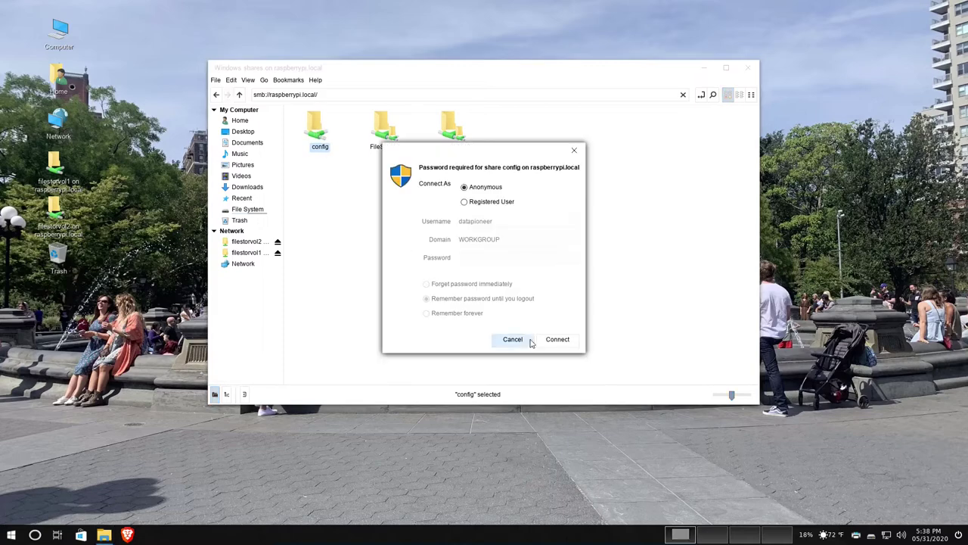
{"action": "left_click", "coordinate": [558, 339]}
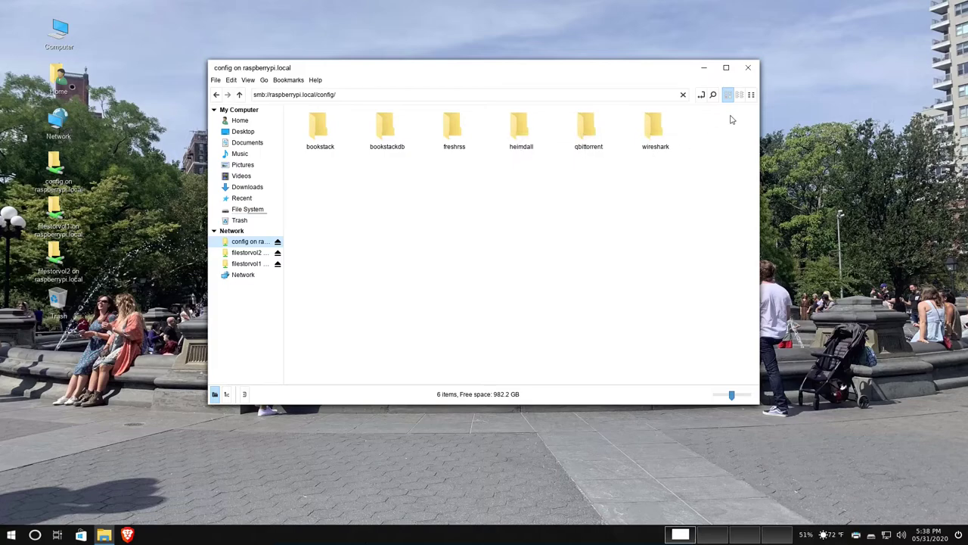
{"action": "left_click", "coordinate": [749, 68]}
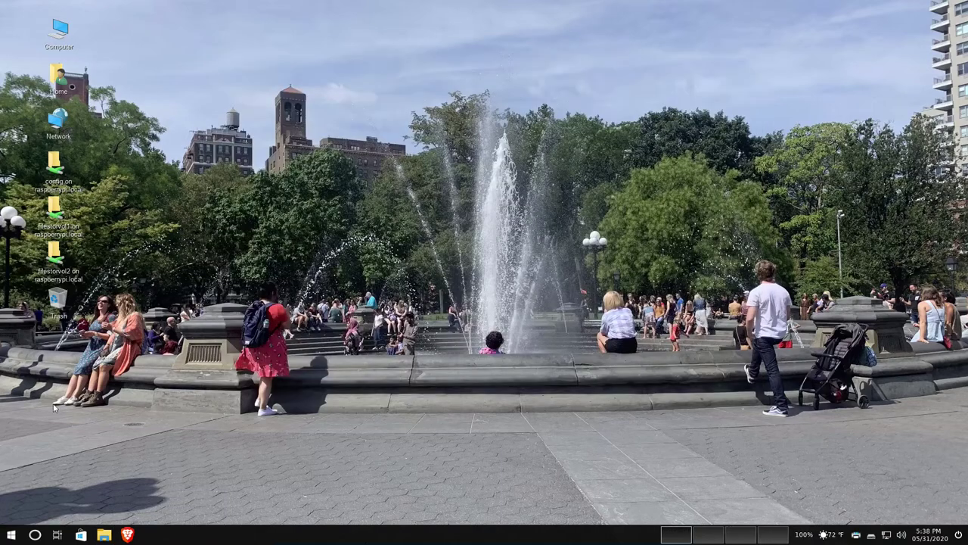
Open the Home folder from the desktop and view its Pictures folder and the available file commands.
{"action": "right_click", "coordinate": [62, 76]}
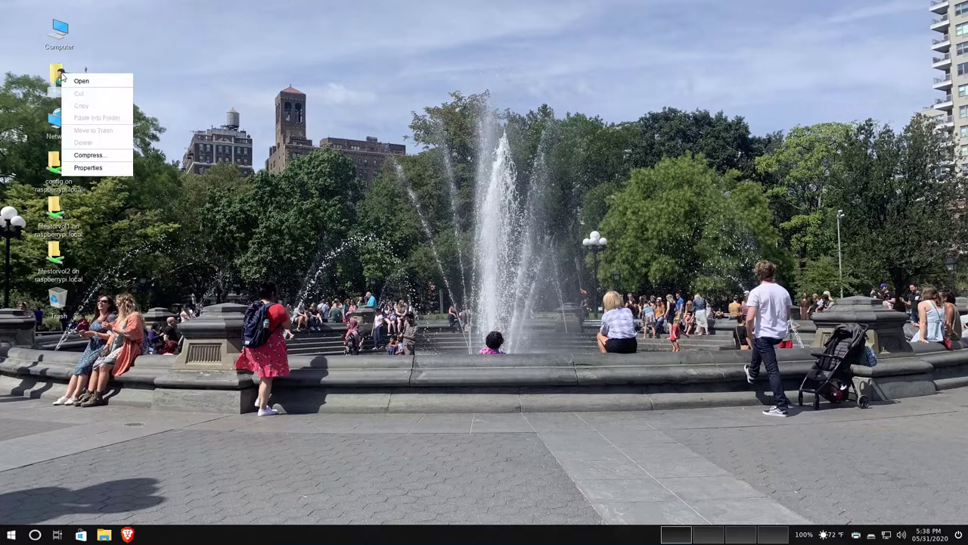
{"action": "left_click", "coordinate": [81, 81]}
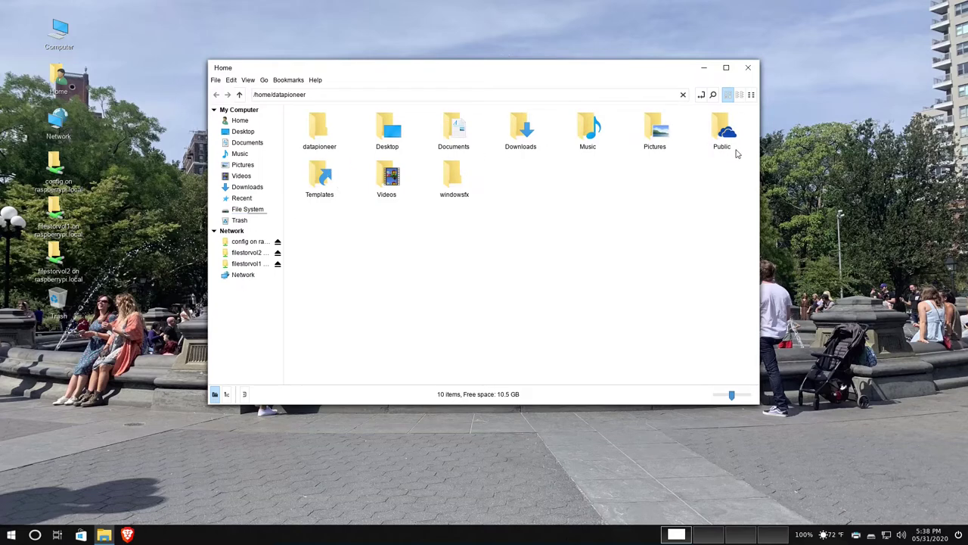
{"action": "double_click", "coordinate": [656, 130]}
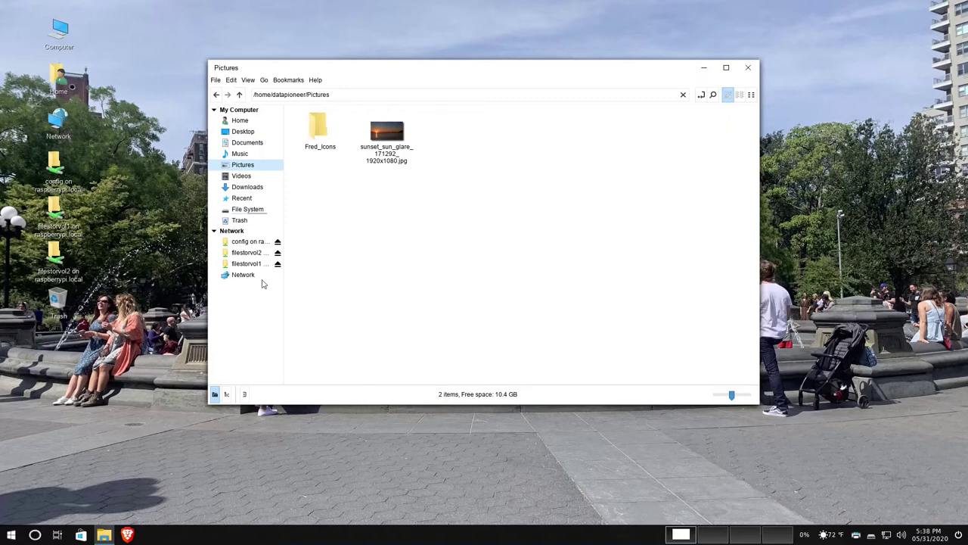
{"action": "left_click", "coordinate": [216, 80]}
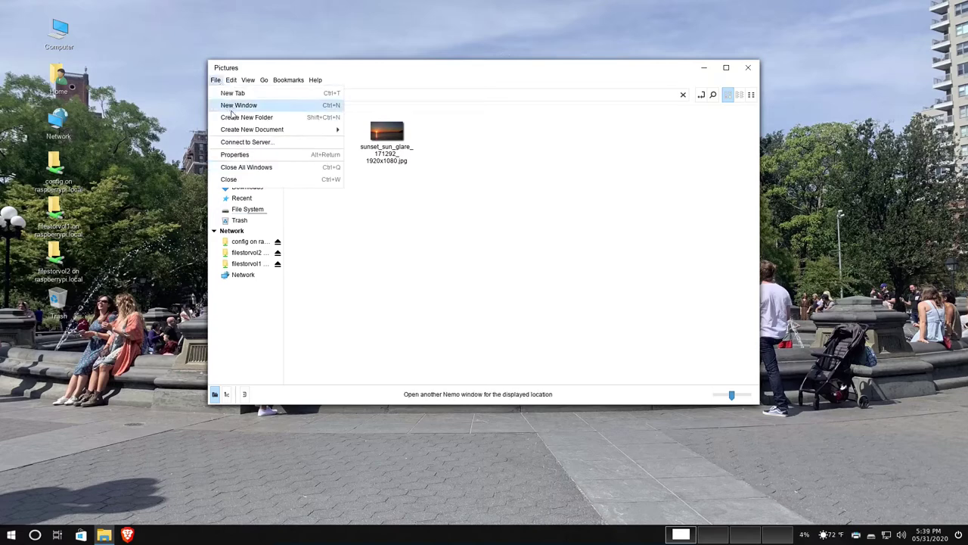
{"action": "key", "text": "Escape"}
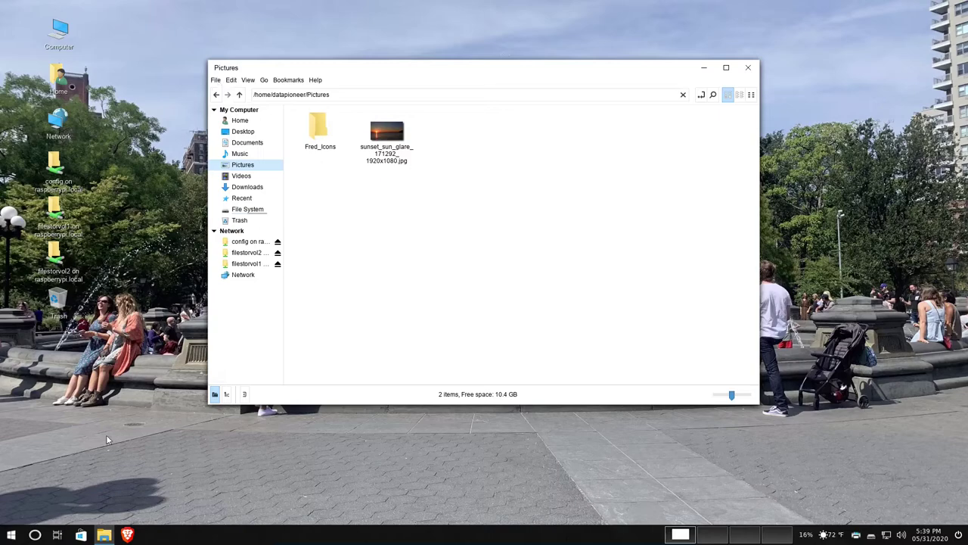
Minimize and restore the Pictures window, and close it.
{"action": "left_click", "coordinate": [107, 535]}
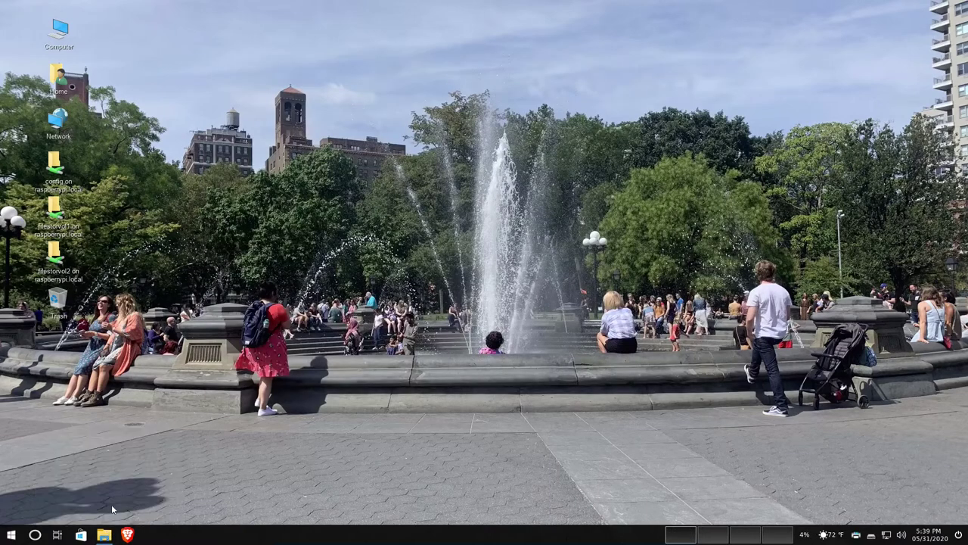
{"action": "left_click", "coordinate": [105, 534]}
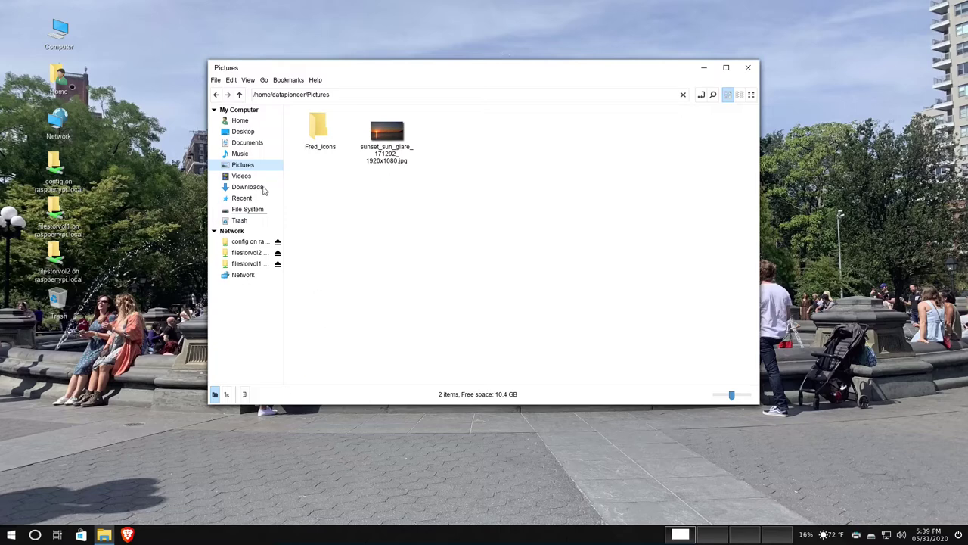
{"action": "left_click", "coordinate": [216, 80]}
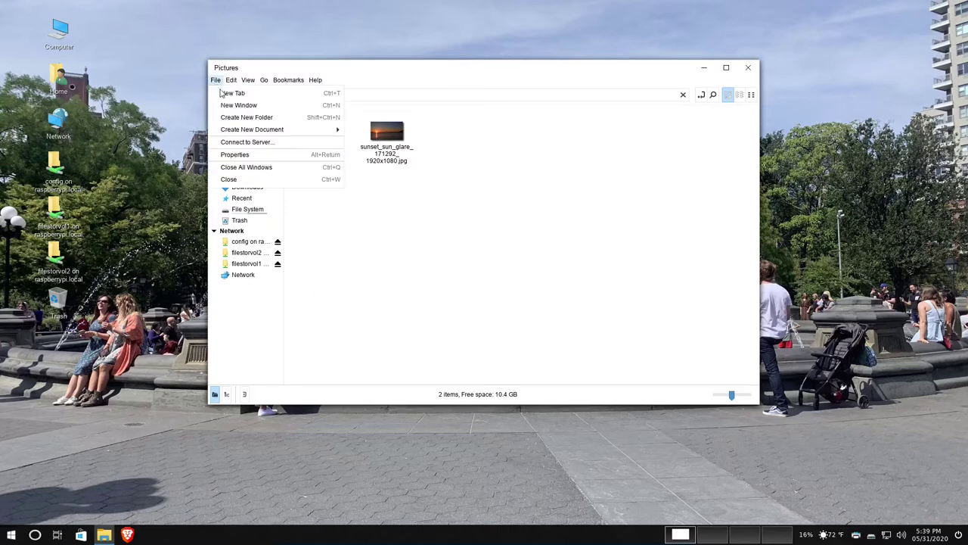
{"action": "left_click", "coordinate": [232, 106]}
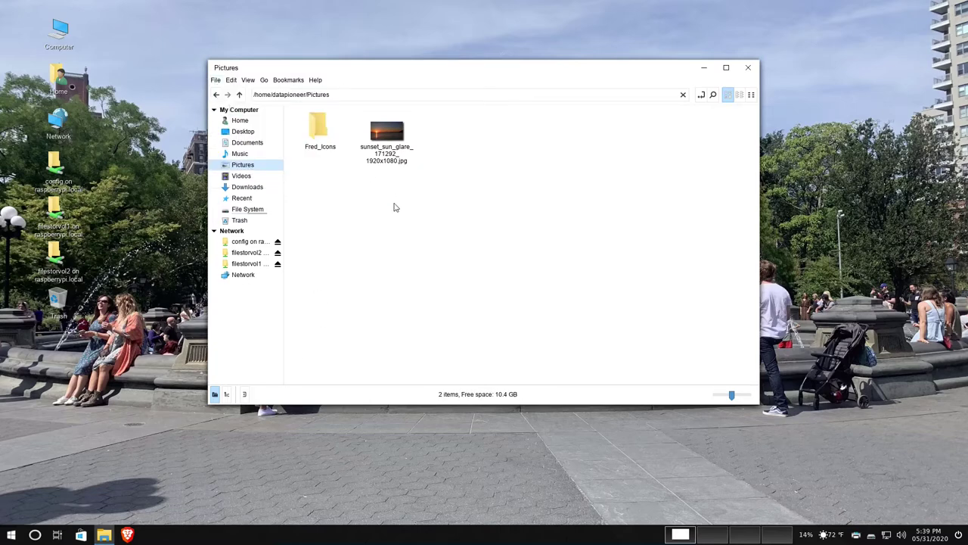
{"action": "left_click", "coordinate": [749, 68]}
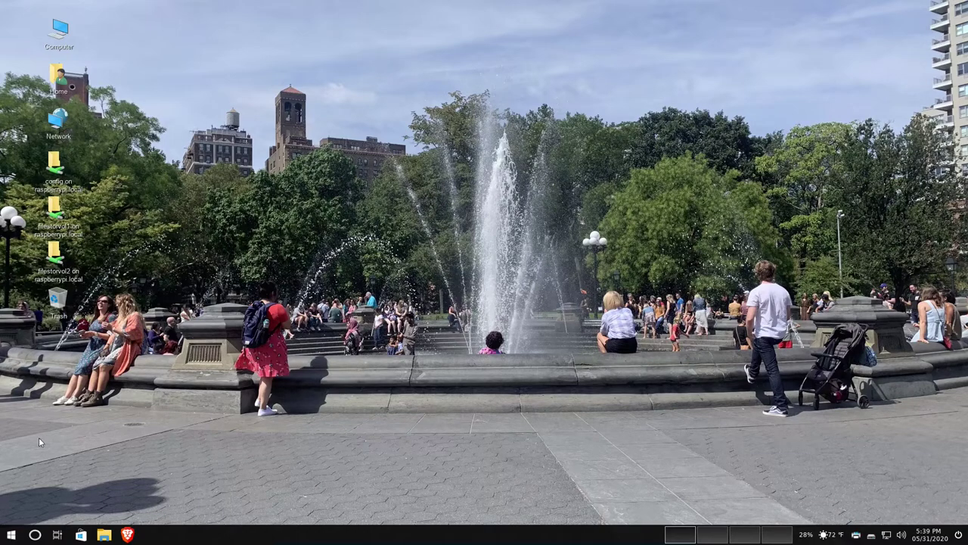
Open a terminal and display the kernel and system information with uname -a.
{"action": "left_click", "coordinate": [12, 535]}
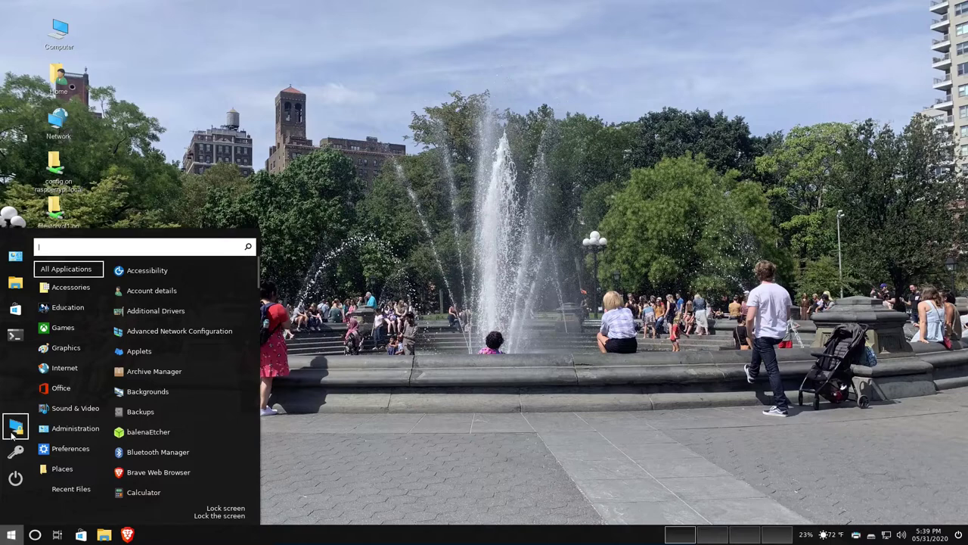
{"action": "left_click", "coordinate": [17, 335]}
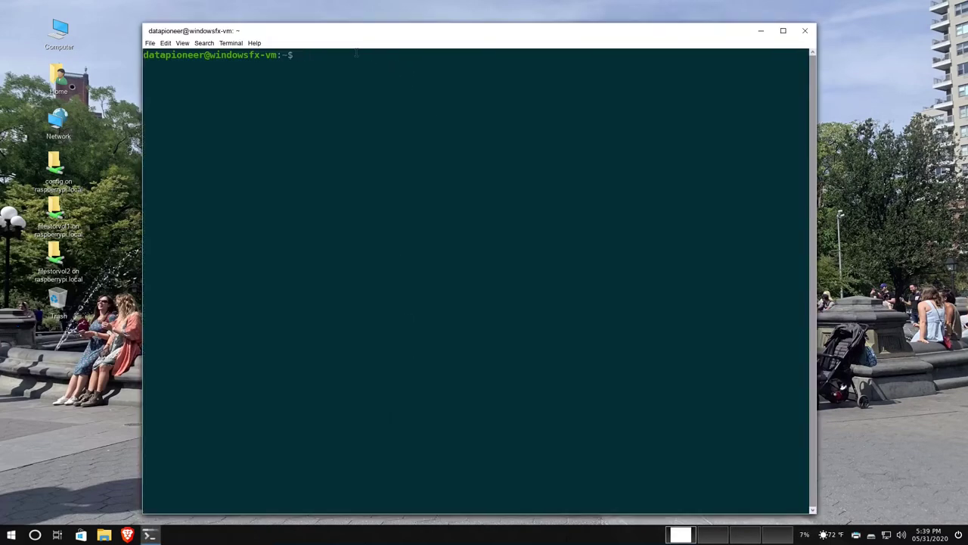
{"action": "type", "text": "uname -a"}
{"action": "key", "text": "Return"}
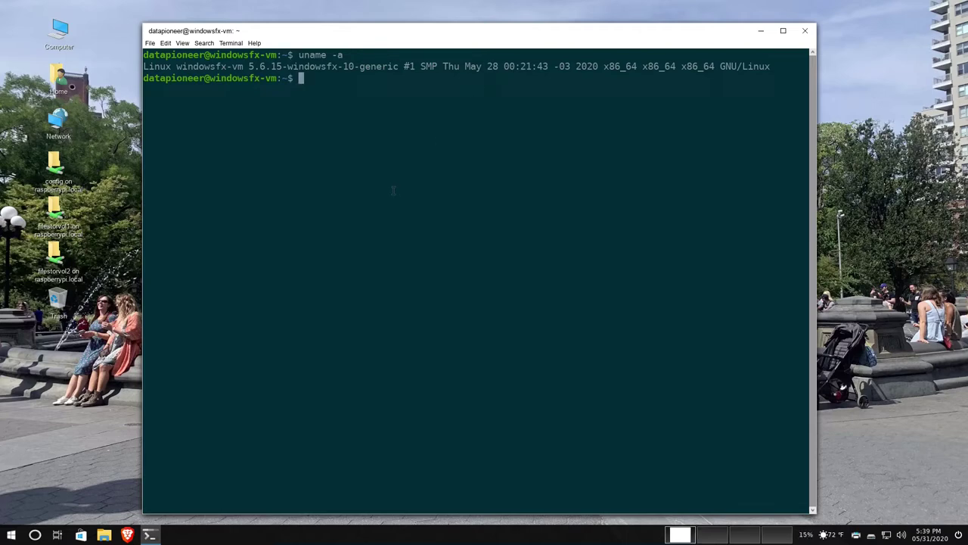
List the disk space usage with df -kh and exit the terminal.
{"action": "type", "text": "df -kh"}
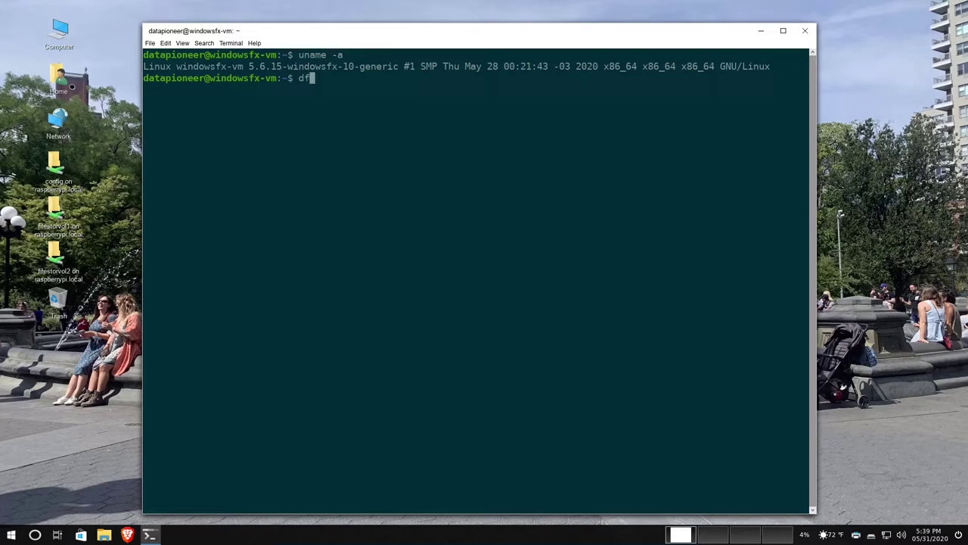
{"action": "key", "text": "Return"}
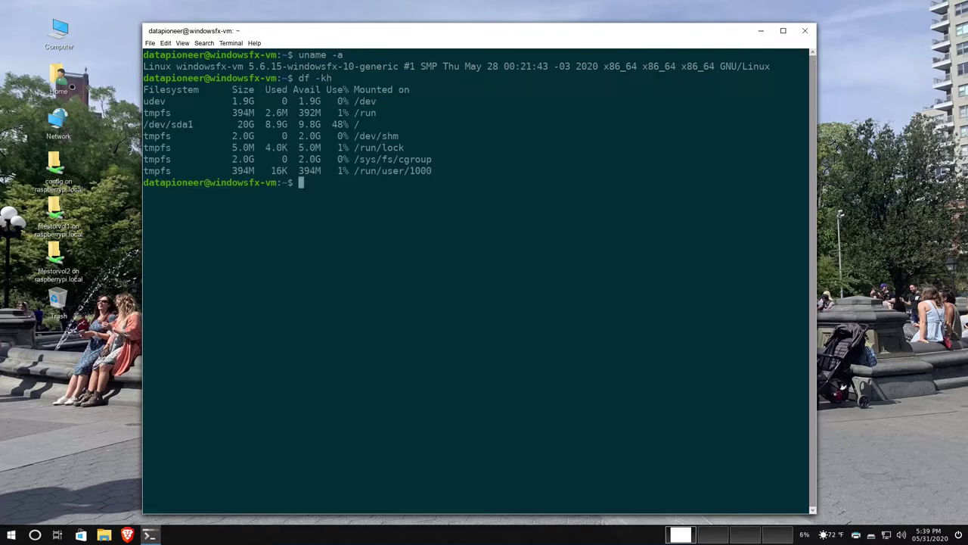
{"action": "type", "text": "exit"}
{"action": "key", "text": "Return"}
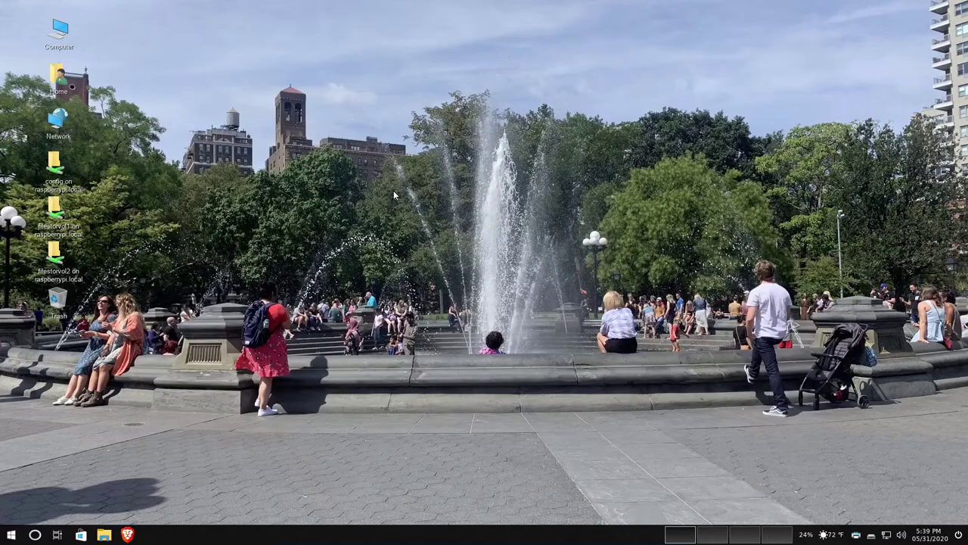
Open the software store and look through its installed applications and updates, returning to the Explore page.
{"action": "left_click", "coordinate": [11, 534]}
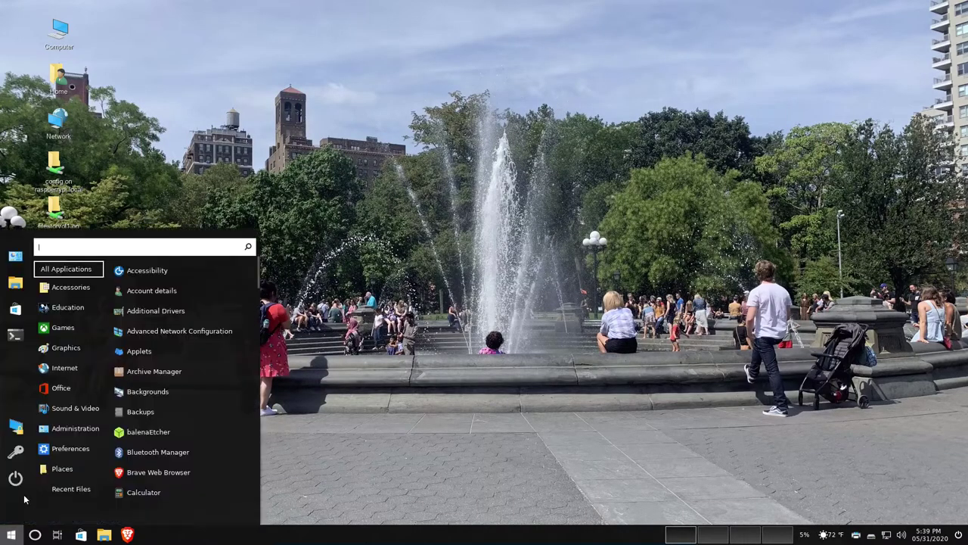
{"action": "left_click", "coordinate": [15, 309]}
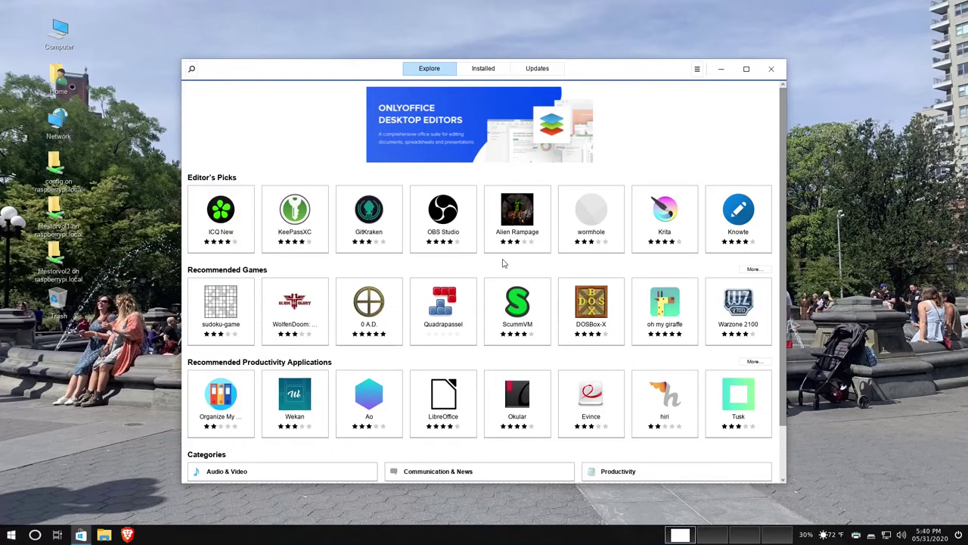
{"action": "left_click", "coordinate": [484, 70]}
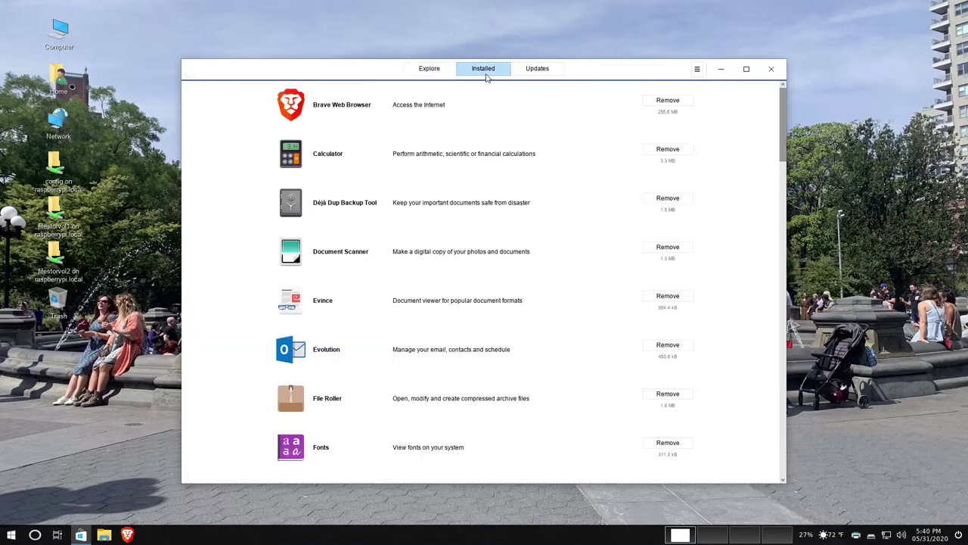
{"action": "left_click", "coordinate": [542, 76]}
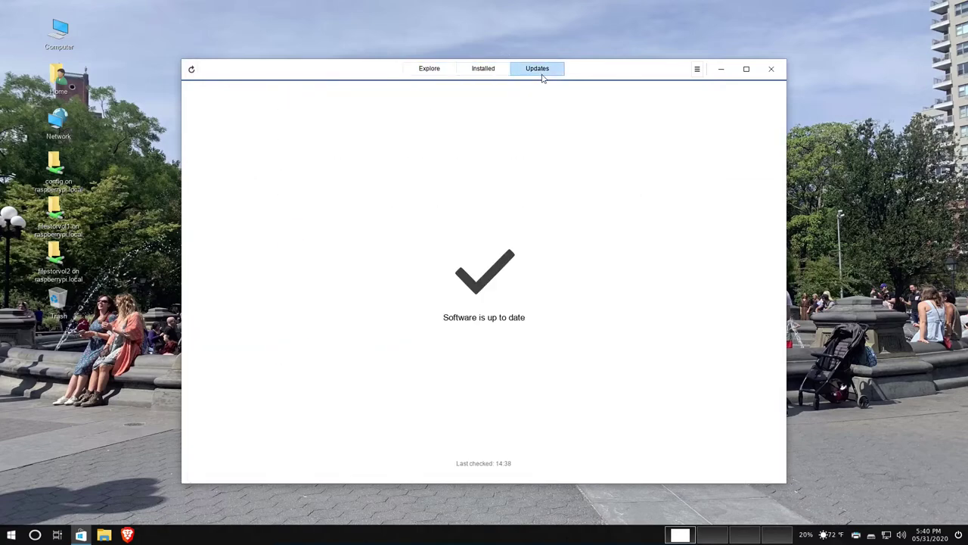
{"action": "left_click", "coordinate": [429, 69]}
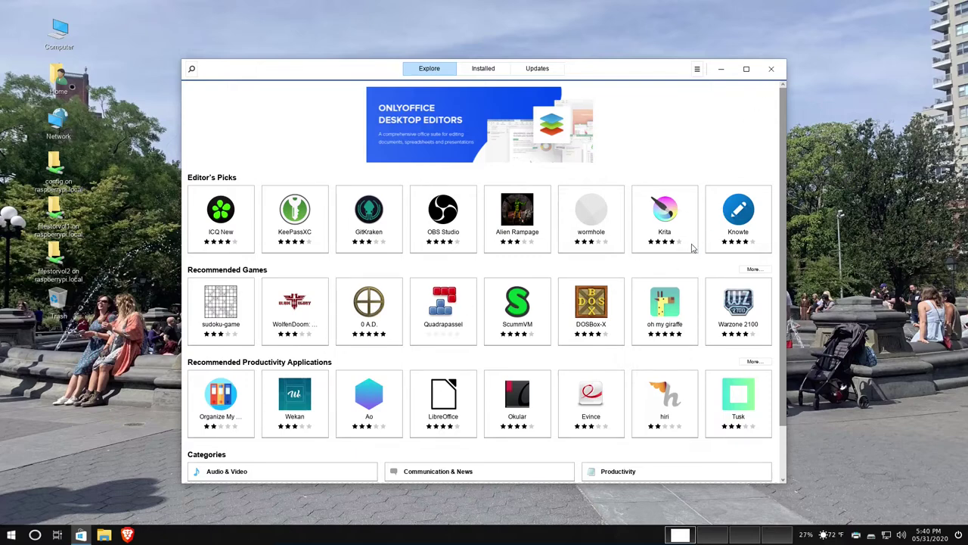
Find Remmina in the store's Communication & News category and install it, authenticating with the account password.
{"action": "scroll", "coordinate": [692, 249], "scroll_direction": "down", "scroll_amount": 1}
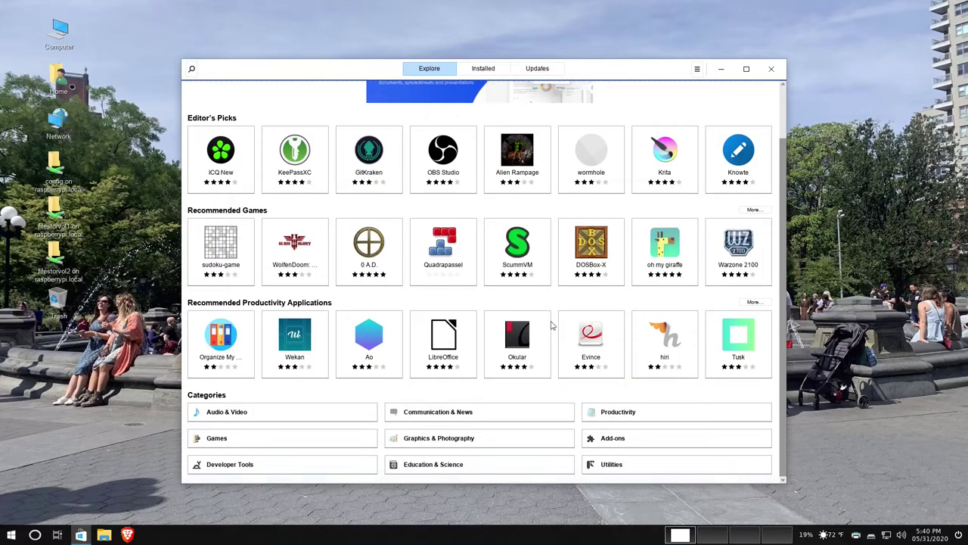
{"action": "left_click", "coordinate": [415, 414]}
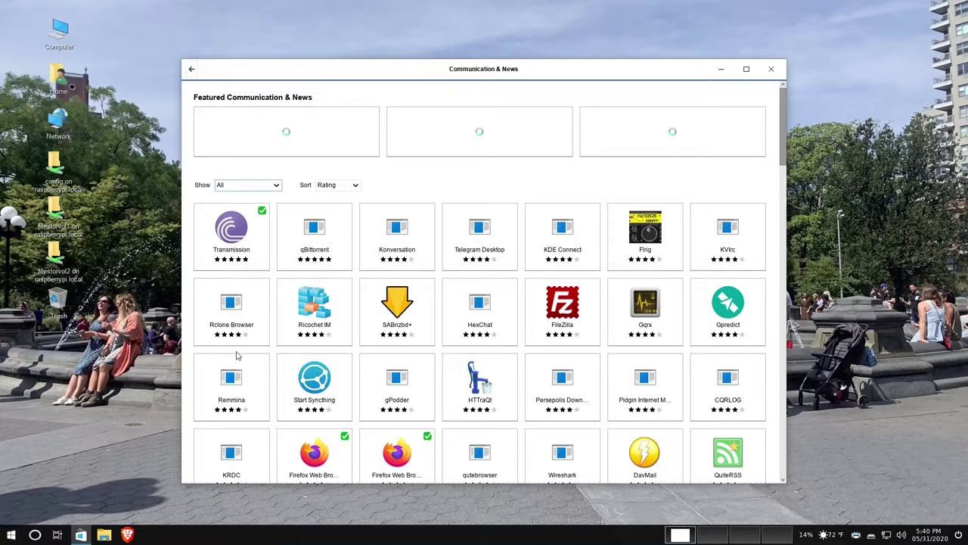
{"action": "scroll", "coordinate": [237, 374], "scroll_direction": "down", "scroll_amount": 1}
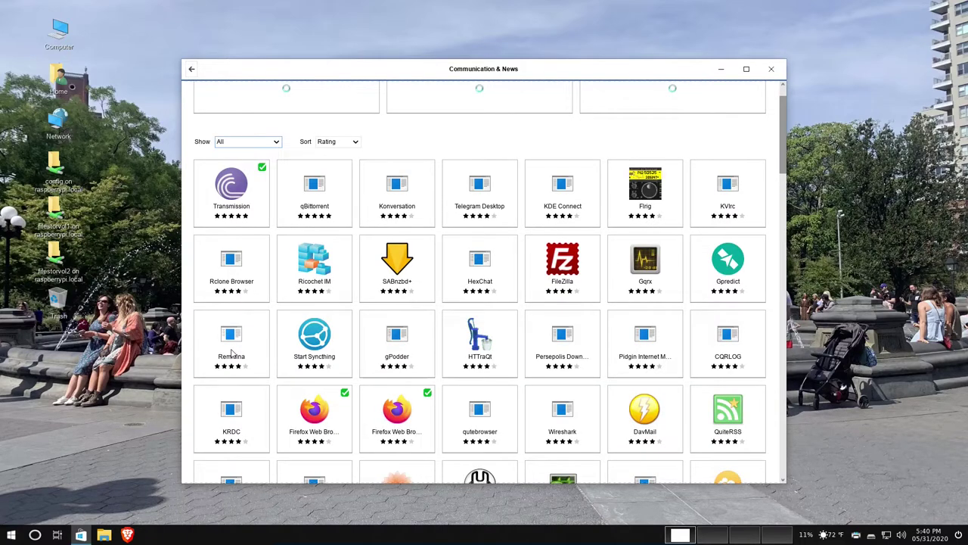
{"action": "left_click", "coordinate": [232, 351]}
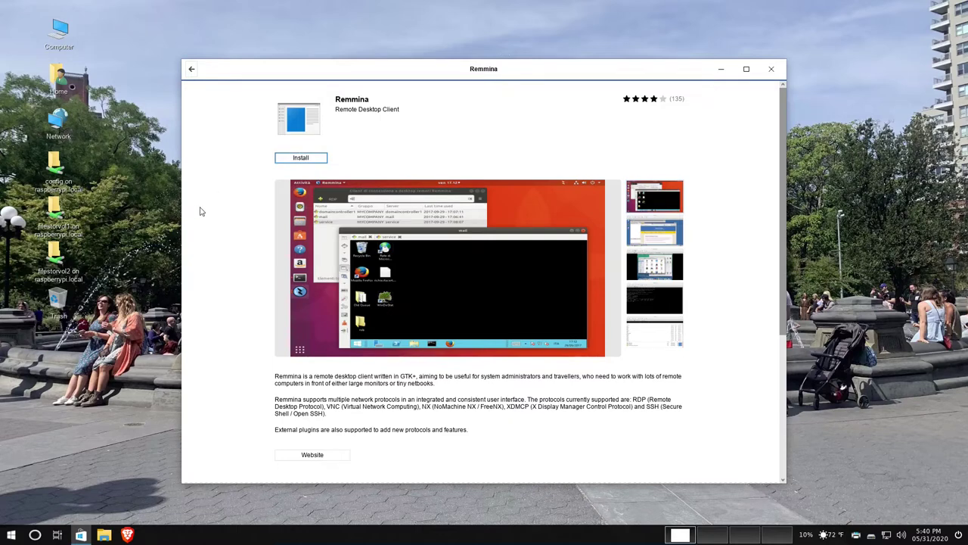
{"action": "left_click", "coordinate": [302, 159]}
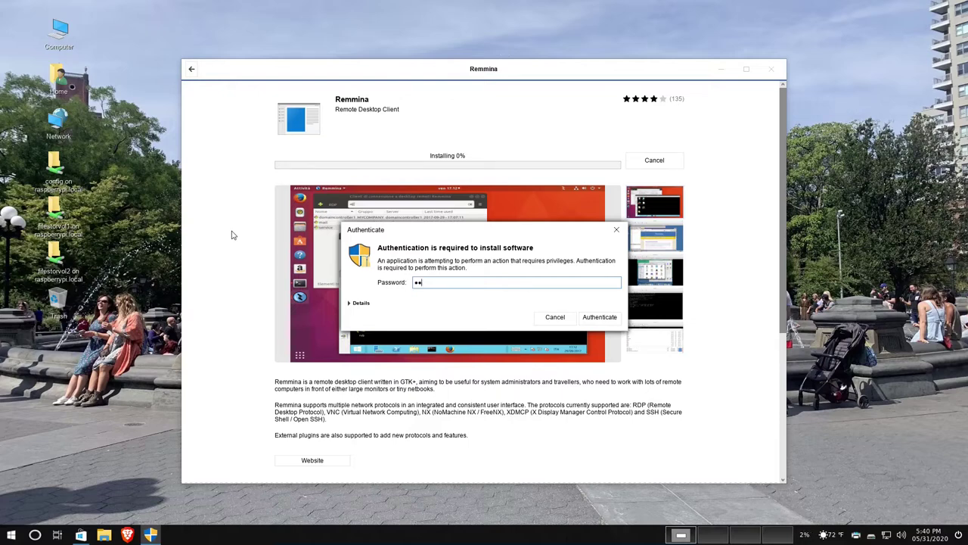
{"action": "key", "text": "Return"}
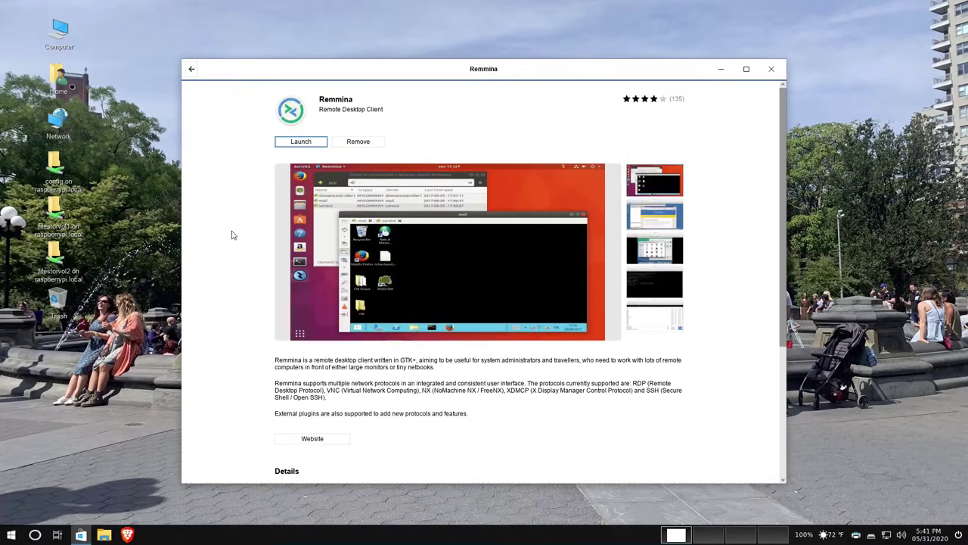
Launch Remmina from its store page, dismiss the release notes, and close both Remmina and the software store.
{"action": "left_click", "coordinate": [293, 145]}
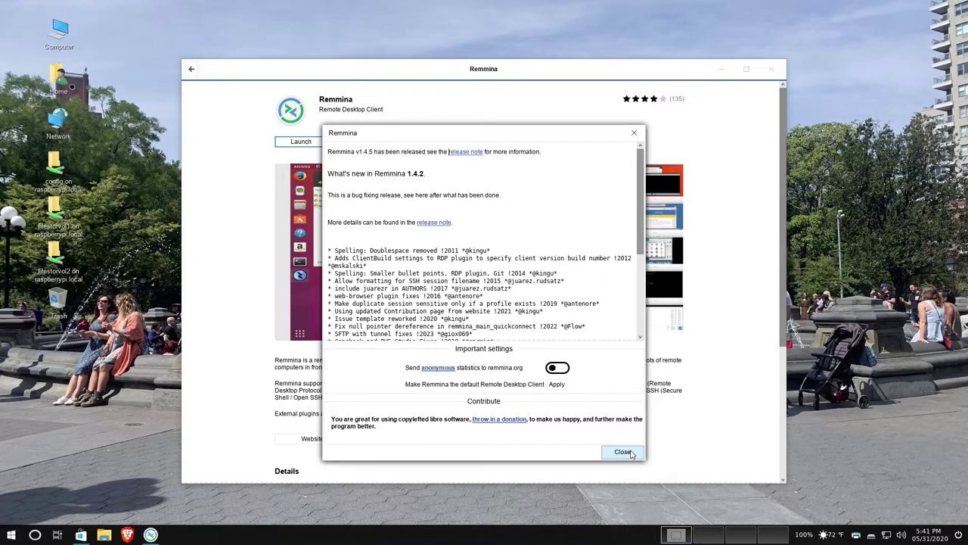
{"action": "left_click", "coordinate": [623, 452]}
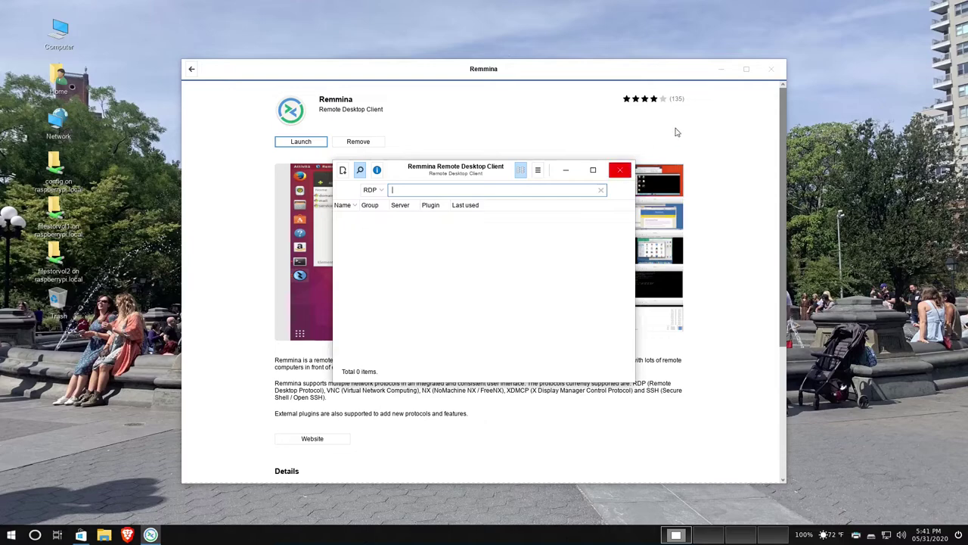
{"action": "left_click", "coordinate": [770, 70]}
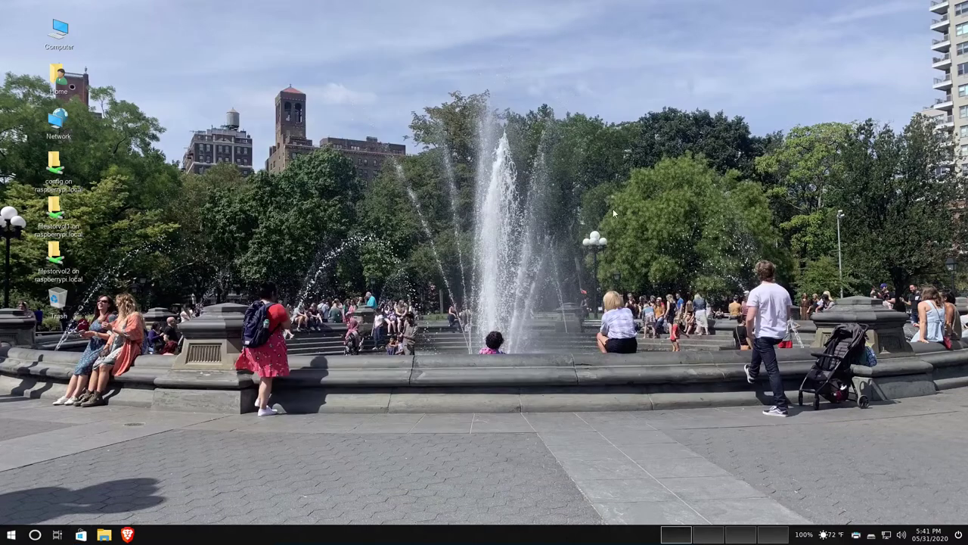
Look through the Accessories applications, open balenaEtcher, and close it.
{"action": "left_click", "coordinate": [10, 536]}
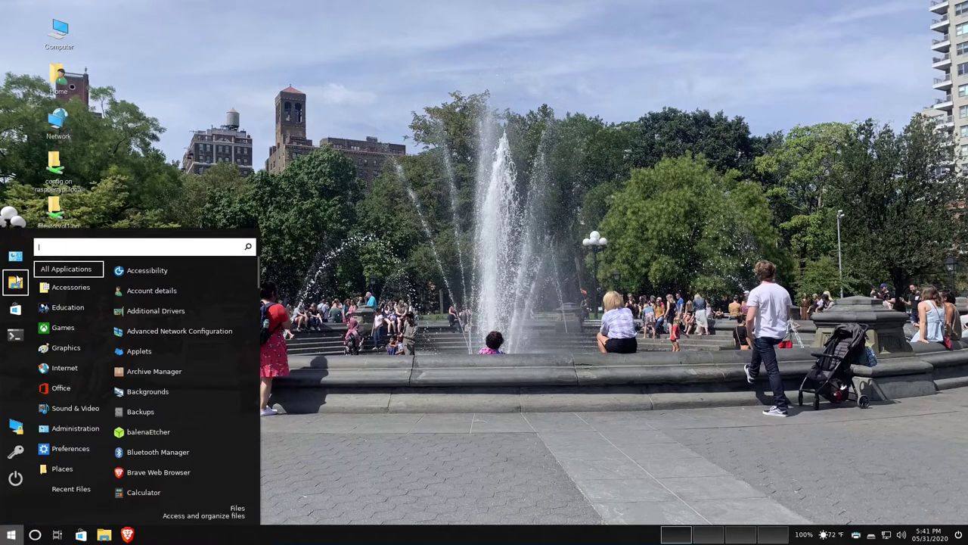
{"action": "mouse_move", "coordinate": [70, 297]}
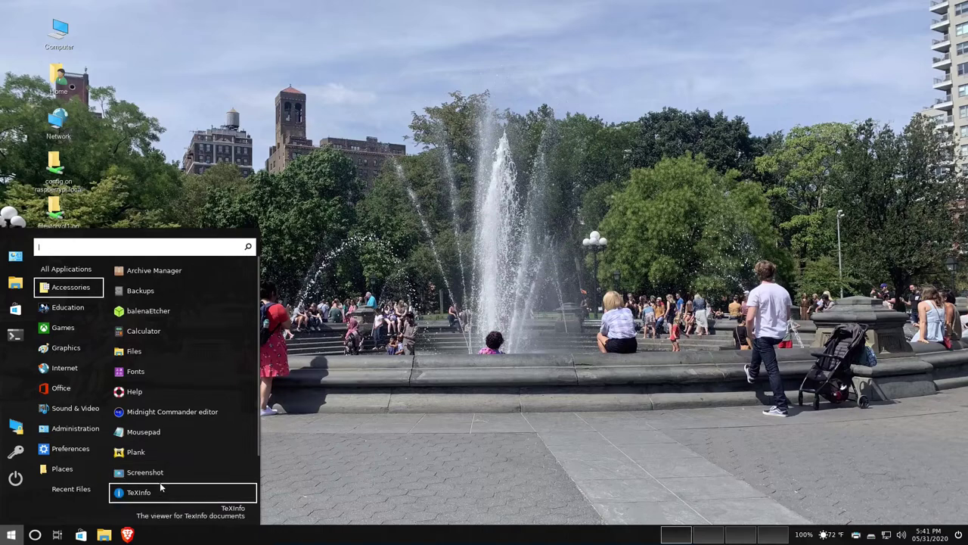
{"action": "left_click", "coordinate": [322, 397]}
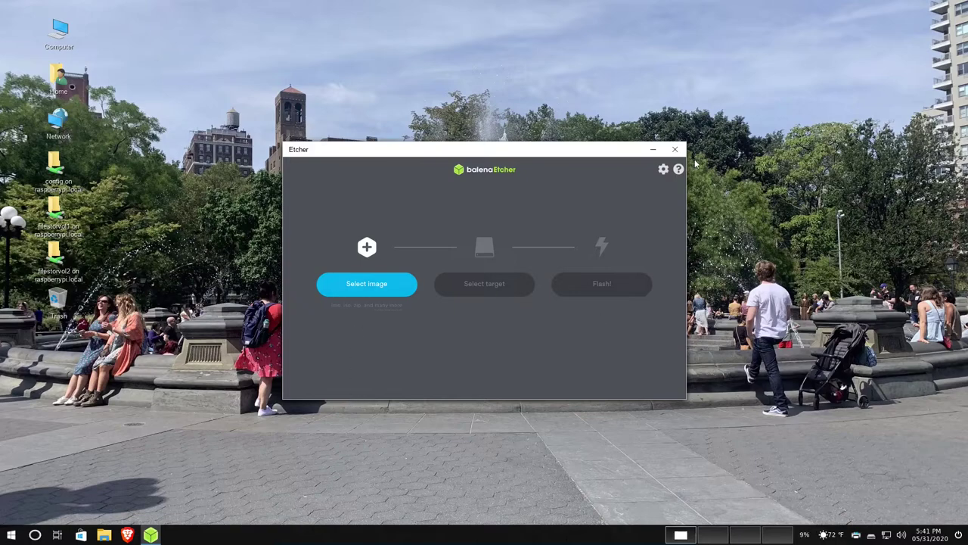
{"action": "left_click", "coordinate": [675, 149]}
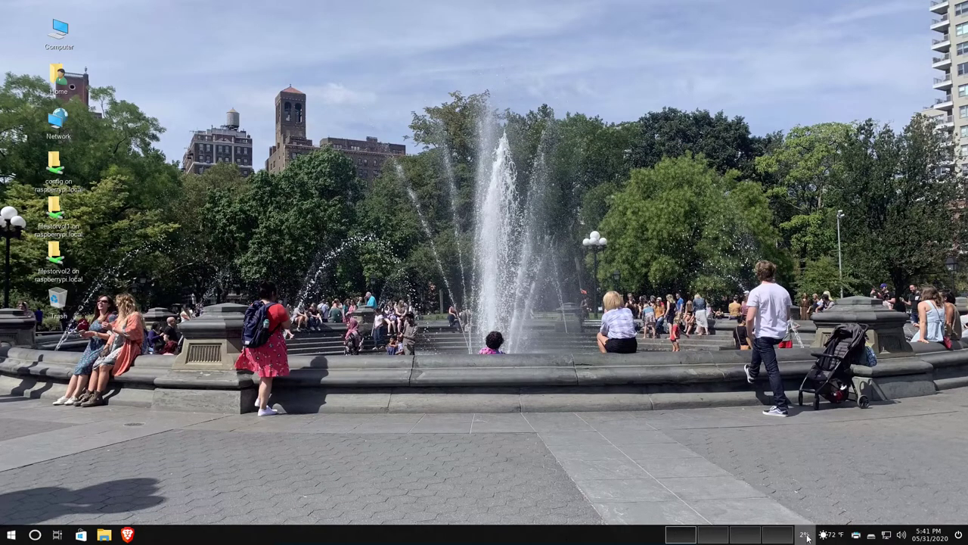
Look through the Accessories, Education, Games, Graphics and Internet applications, open Remmina from the Internet category, and close it.
{"action": "left_click", "coordinate": [11, 535]}
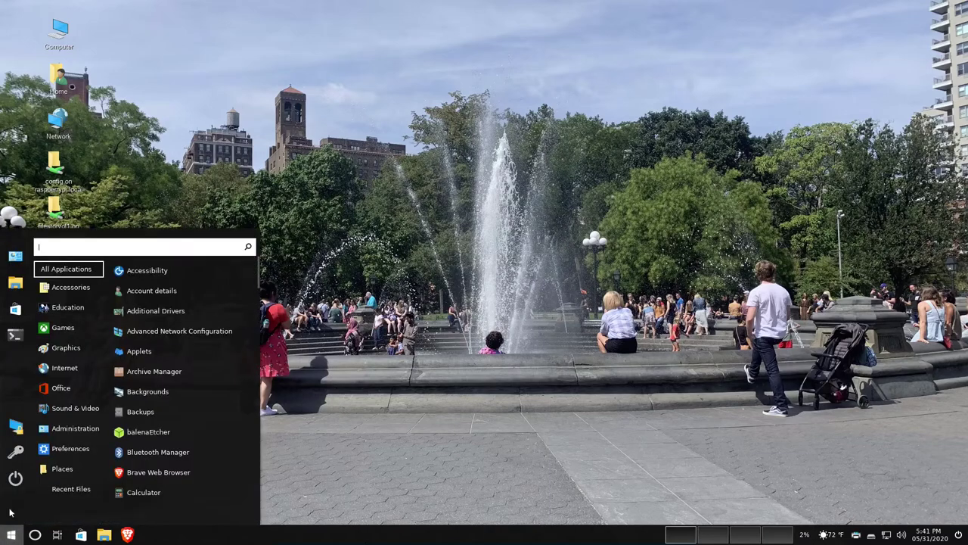
{"action": "left_click", "coordinate": [73, 295]}
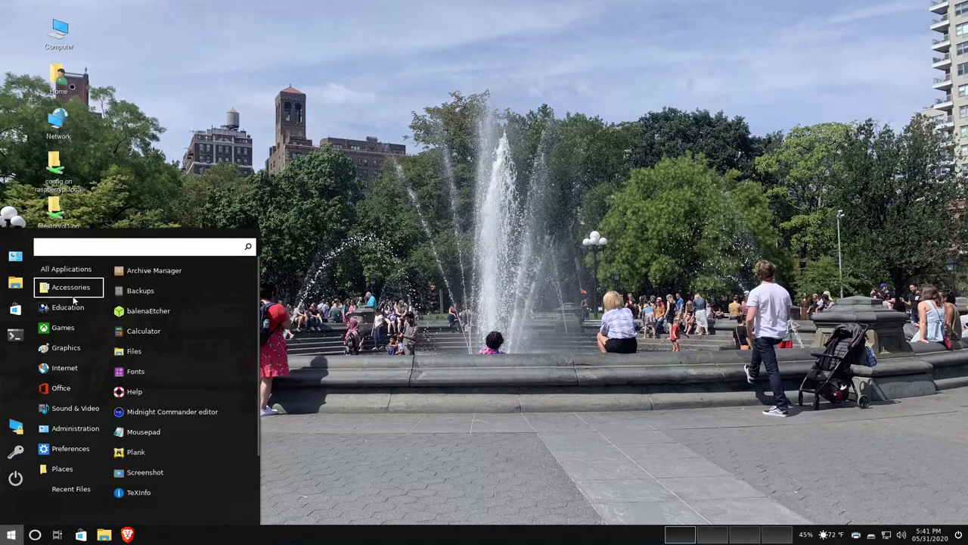
{"action": "left_click", "coordinate": [71, 308]}
{"action": "left_click", "coordinate": [72, 330]}
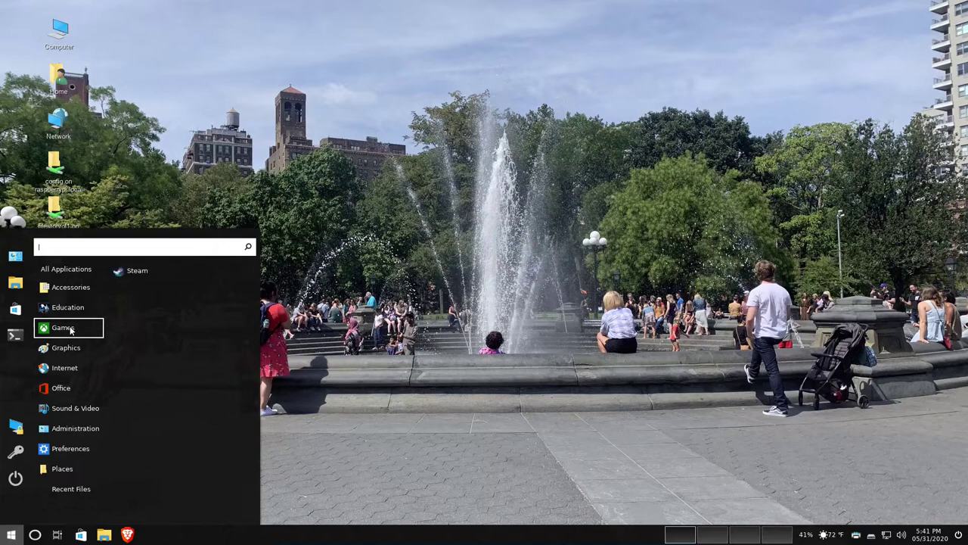
{"action": "left_click", "coordinate": [69, 350]}
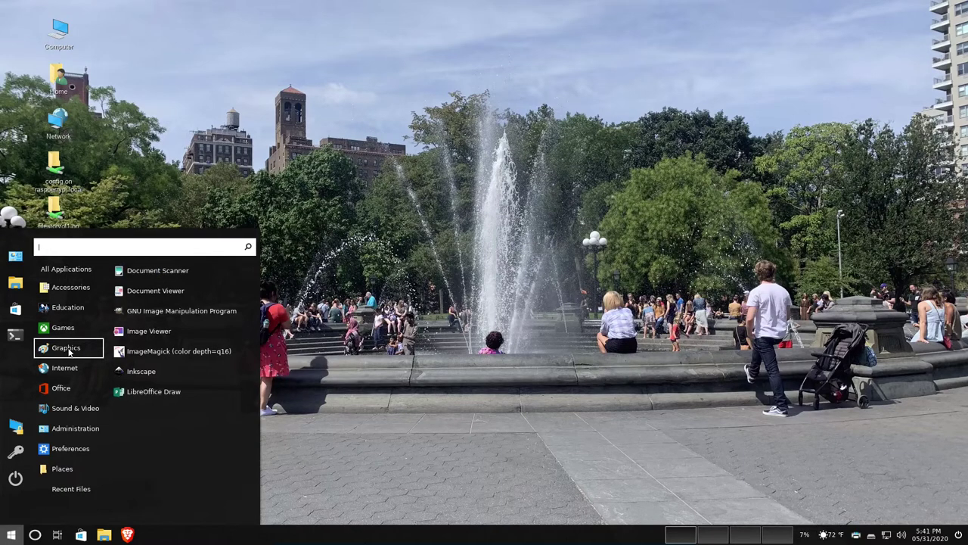
{"action": "left_click", "coordinate": [68, 369]}
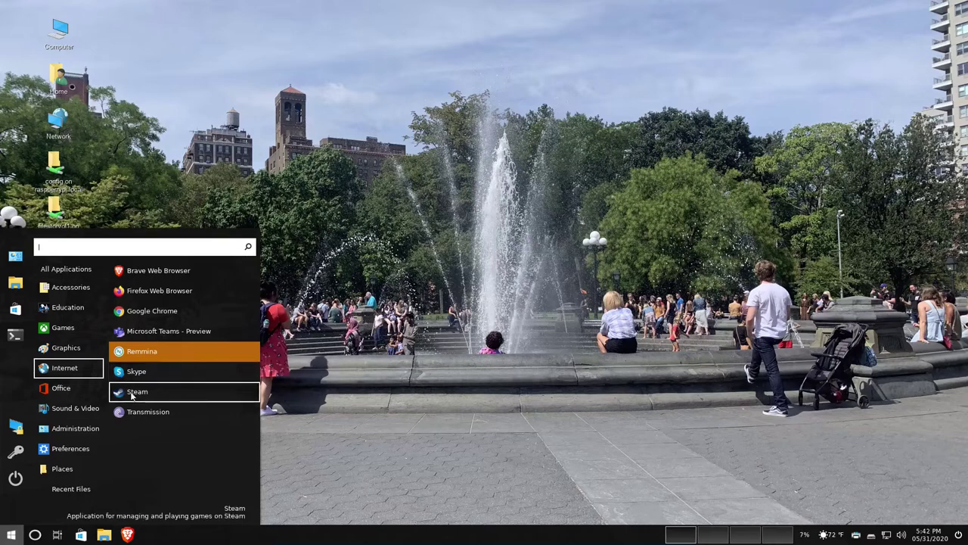
{"action": "left_click", "coordinate": [144, 352]}
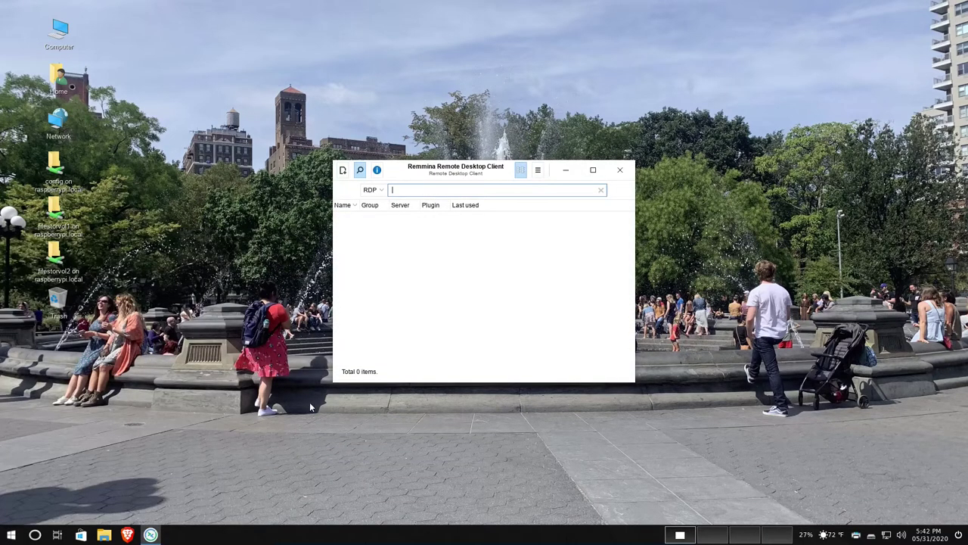
{"action": "left_click", "coordinate": [620, 169]}
Open the Brave browser, view its version information on the About Brave page, and close the browser.
{"action": "left_click", "coordinate": [11, 534]}
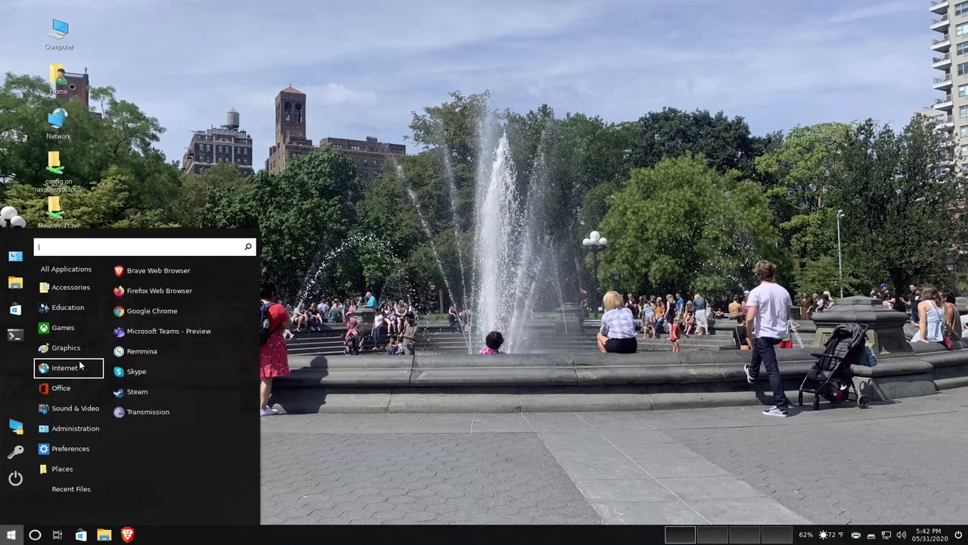
{"action": "left_click", "coordinate": [172, 272]}
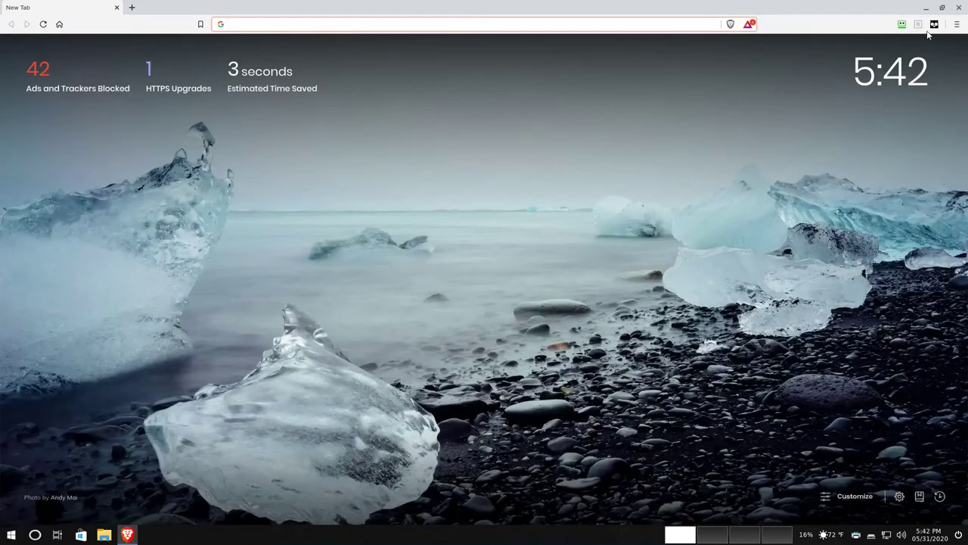
{"action": "left_click", "coordinate": [957, 24]}
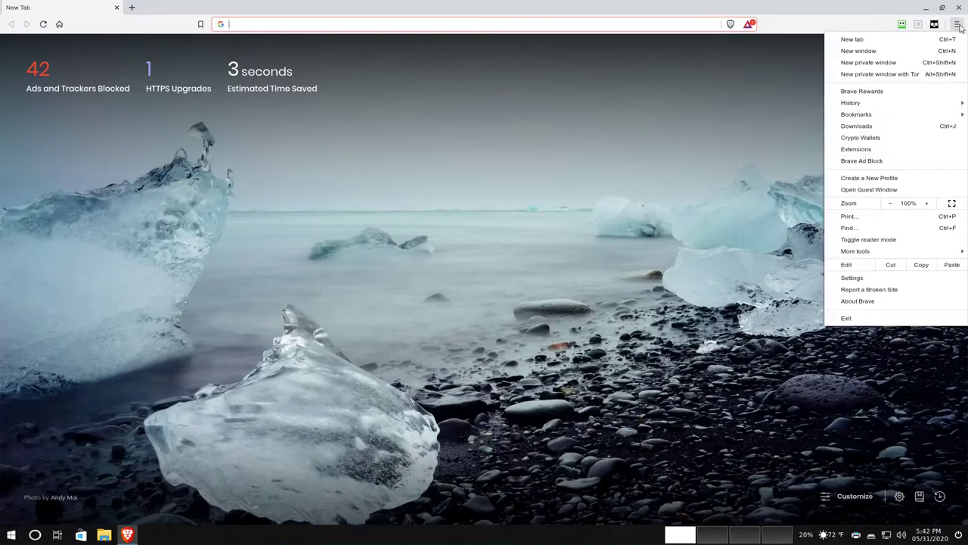
{"action": "left_click", "coordinate": [891, 302]}
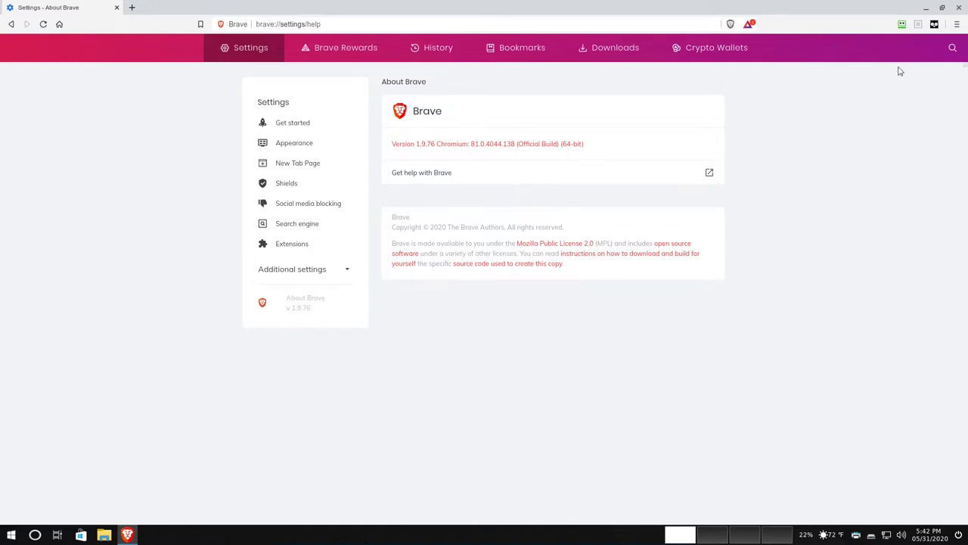
{"action": "left_click", "coordinate": [958, 7]}
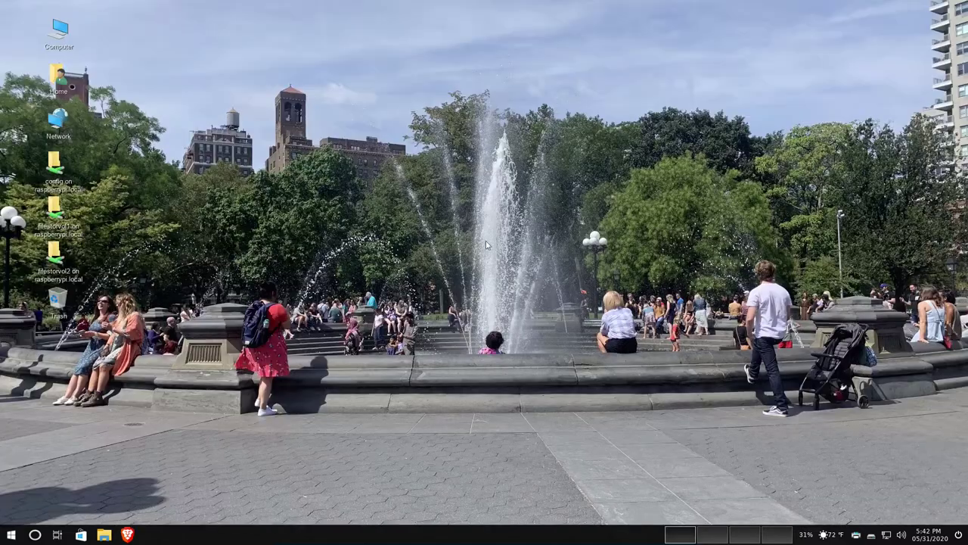
Look through the Office, Sound & Video and Administration applications, run Htop to view the system processes, and close it.
{"action": "left_click", "coordinate": [14, 537]}
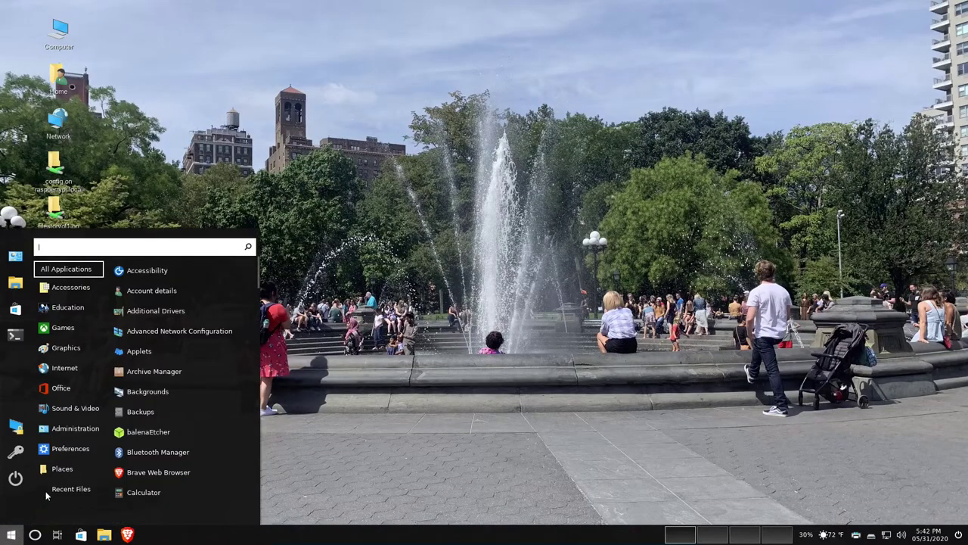
{"action": "mouse_move", "coordinate": [76, 374]}
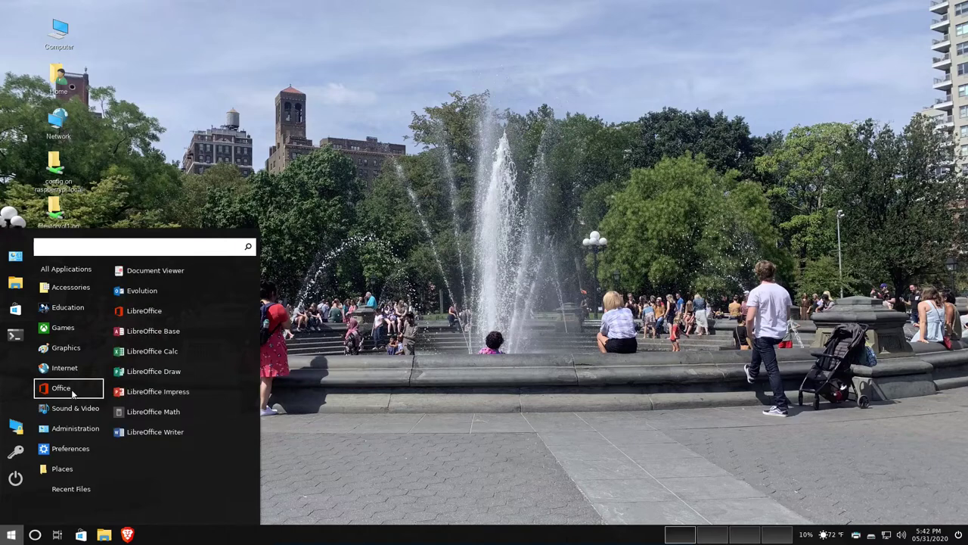
{"action": "mouse_move", "coordinate": [72, 410]}
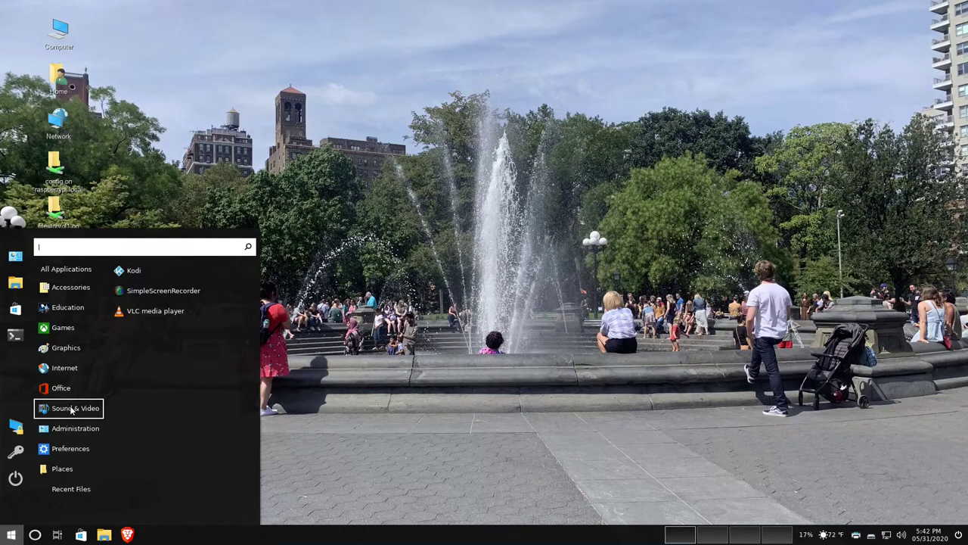
{"action": "mouse_move", "coordinate": [67, 430]}
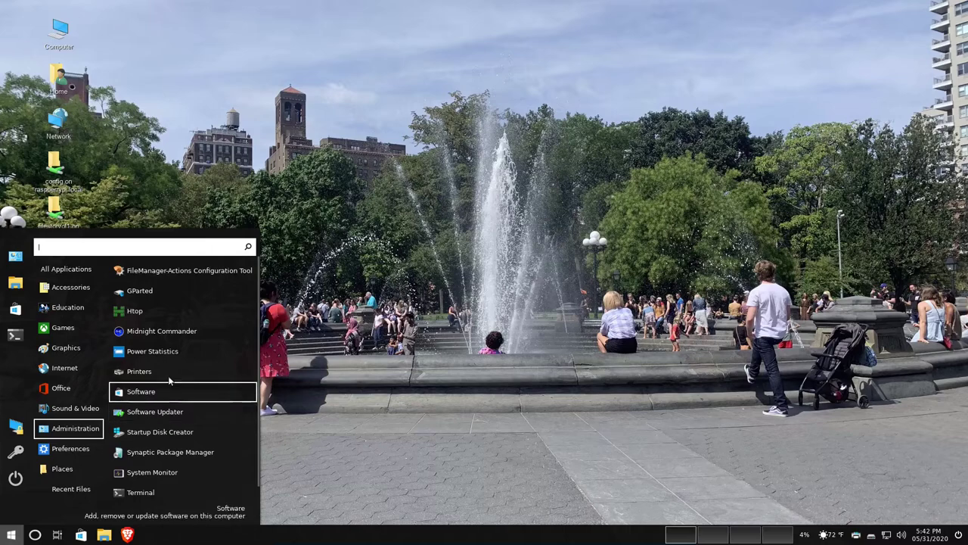
{"action": "left_click", "coordinate": [175, 310]}
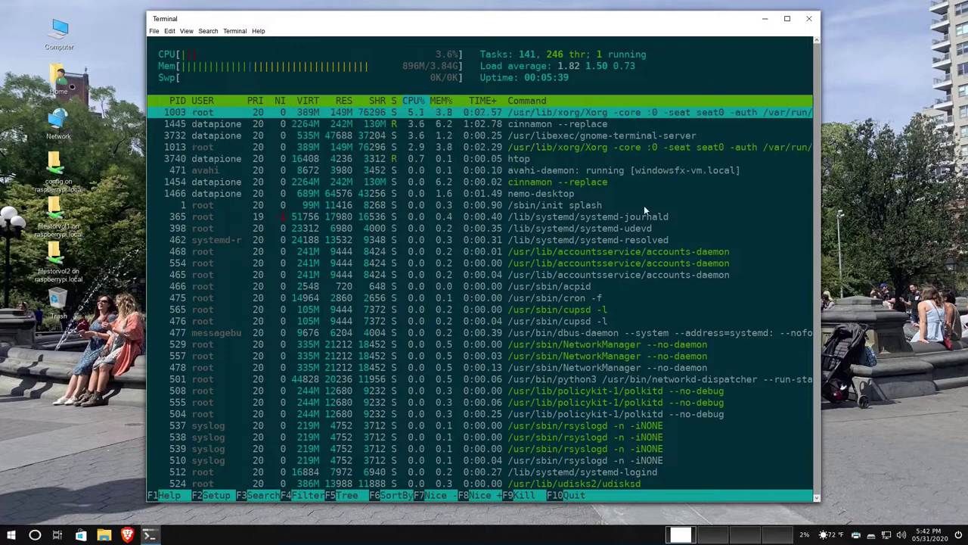
{"action": "left_click", "coordinate": [818, 19]}
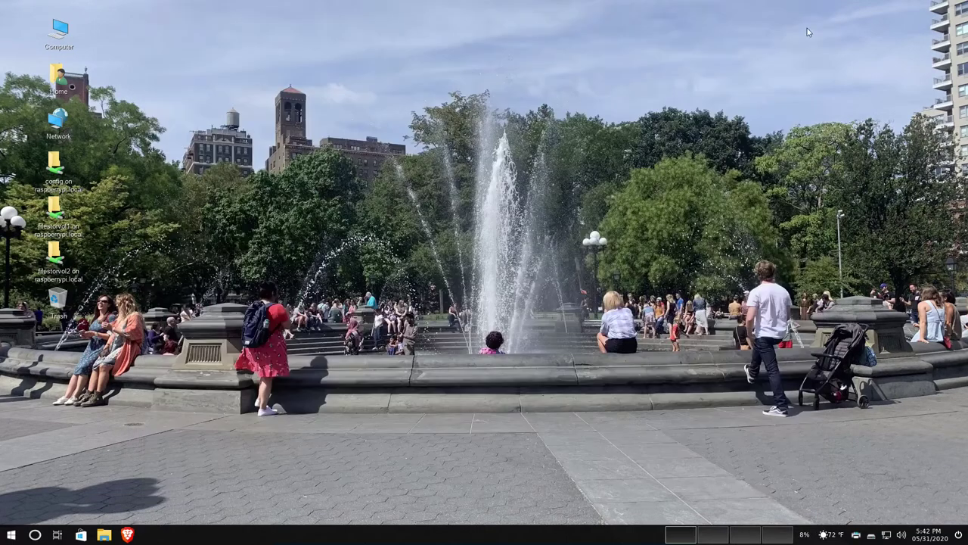
Open Midnight Commander from the Administration applications, view its two-pane file listing, and close it.
{"action": "left_click", "coordinate": [10, 535]}
{"action": "left_click", "coordinate": [69, 475]}
{"action": "mouse_move", "coordinate": [76, 428]}
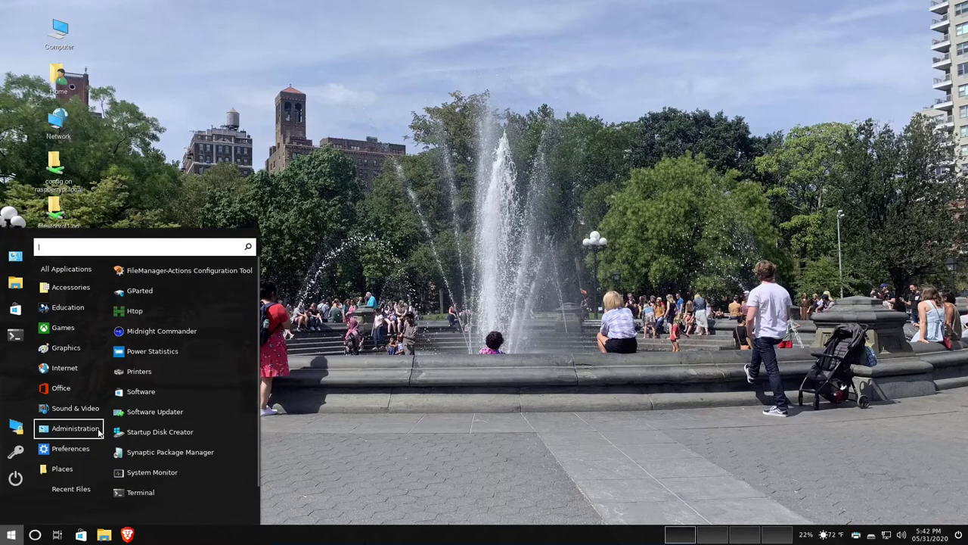
{"action": "left_click", "coordinate": [211, 333]}
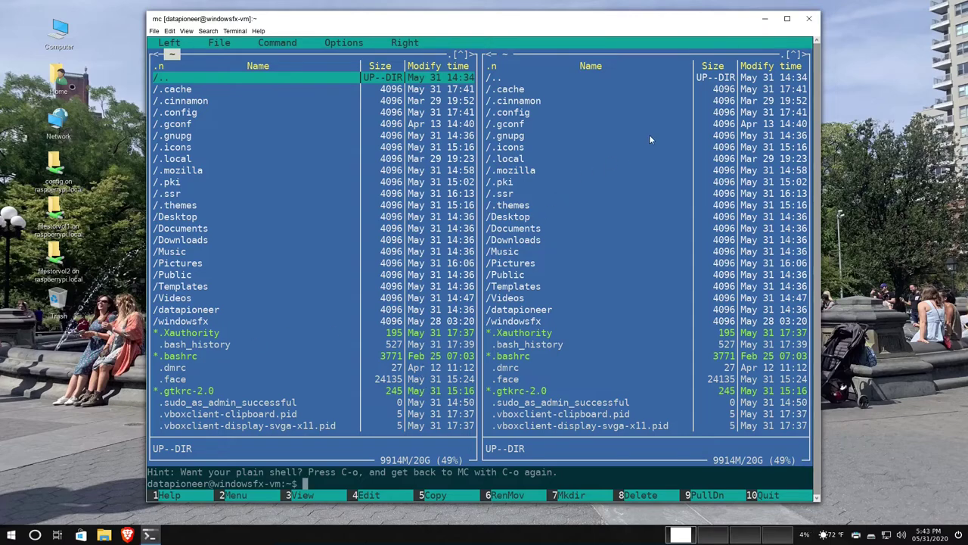
{"action": "left_click", "coordinate": [809, 18]}
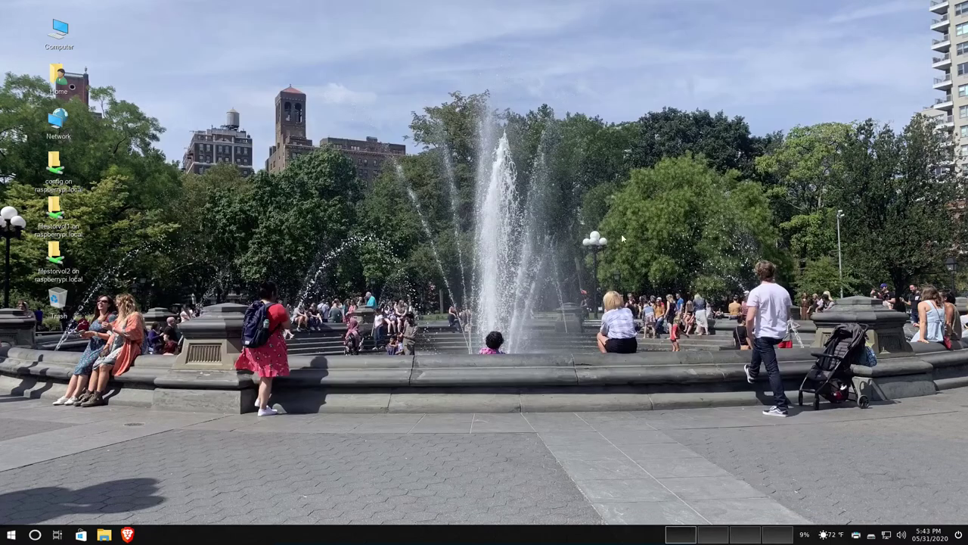
Open Synaptic Package Manager from the Administration applications, authenticate with the account password, dismiss the Quick Introduction, and maximize the window.
{"action": "left_click", "coordinate": [11, 534]}
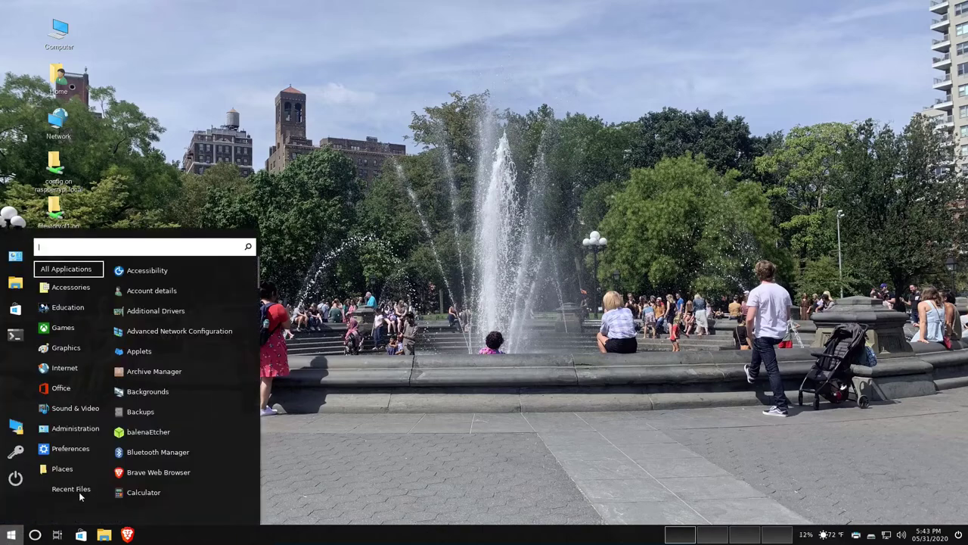
{"action": "mouse_move", "coordinate": [100, 434]}
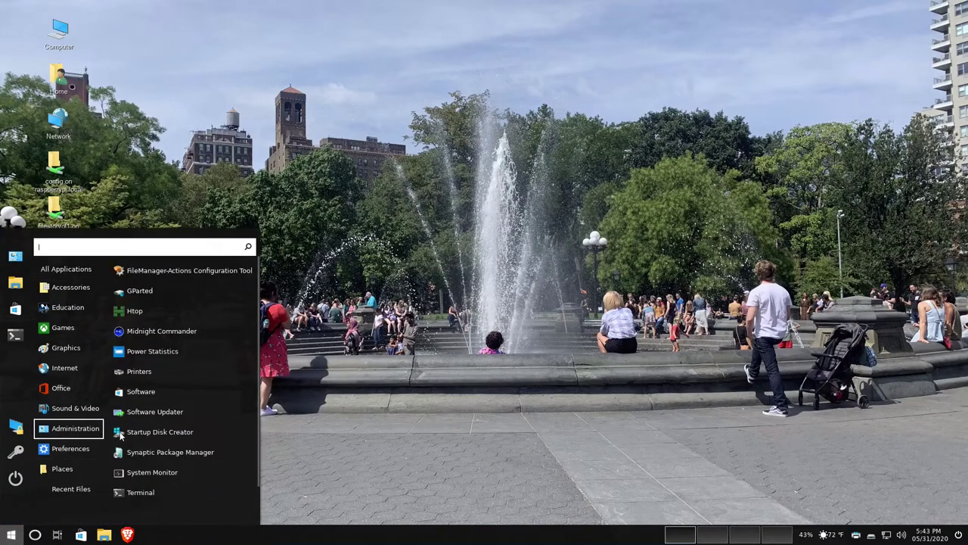
{"action": "left_click", "coordinate": [187, 452]}
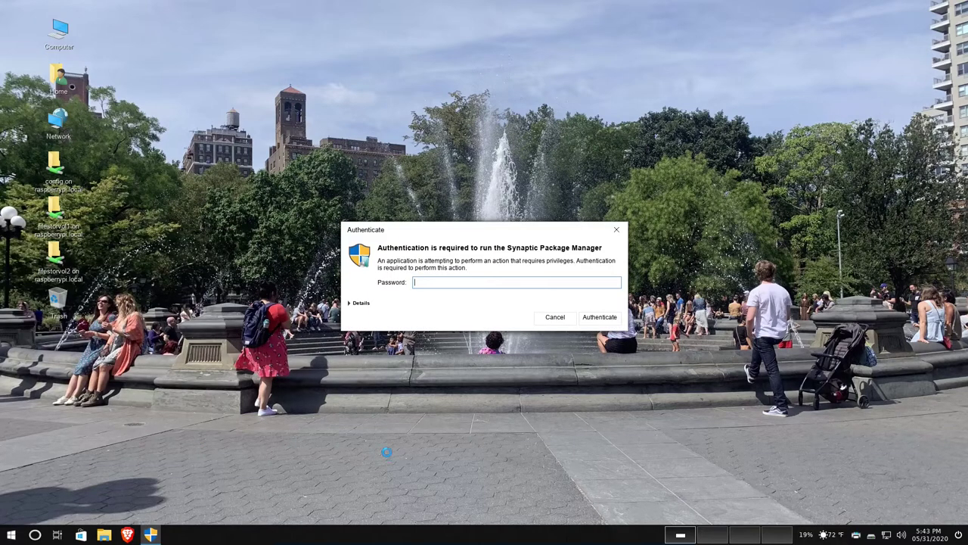
{"action": "type", "text": "•••"}
{"action": "key", "text": "Return"}
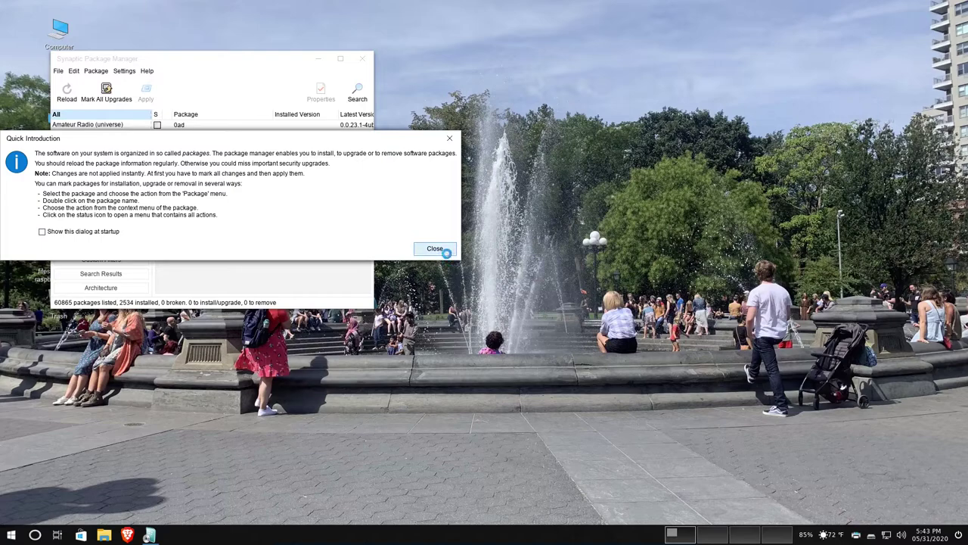
{"action": "left_click", "coordinate": [435, 249]}
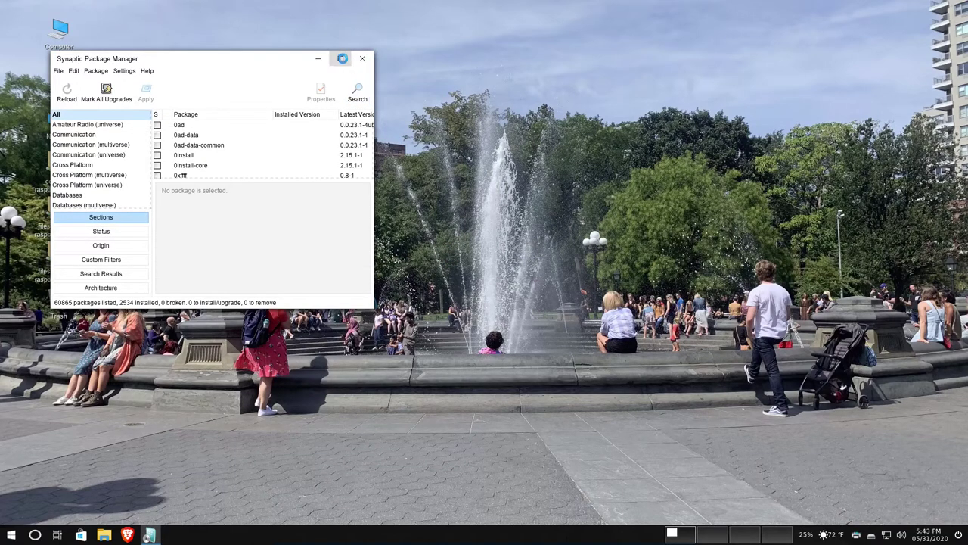
{"action": "left_click", "coordinate": [341, 58]}
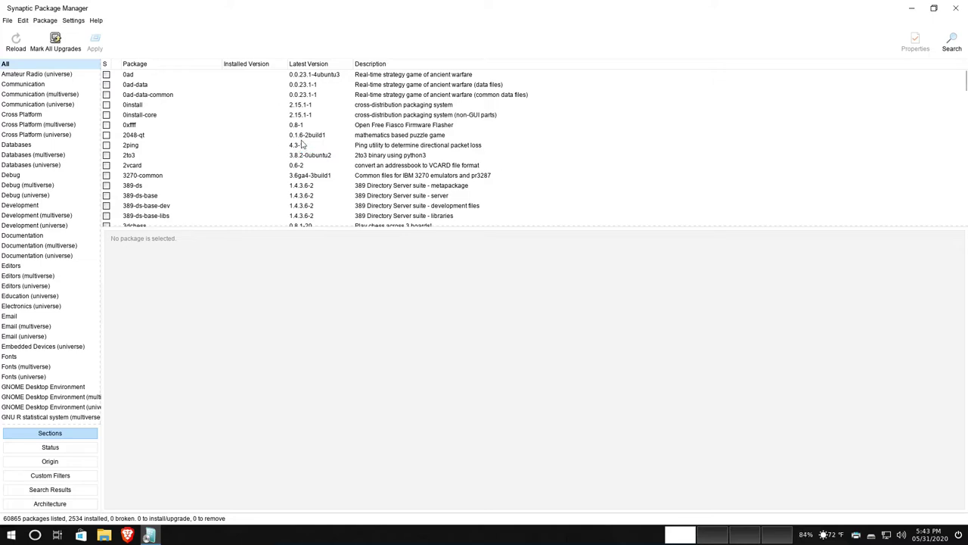
Search the packages for gftp and mark the gftp package for installation together with its additional required packages.
{"action": "left_click", "coordinate": [951, 43]}
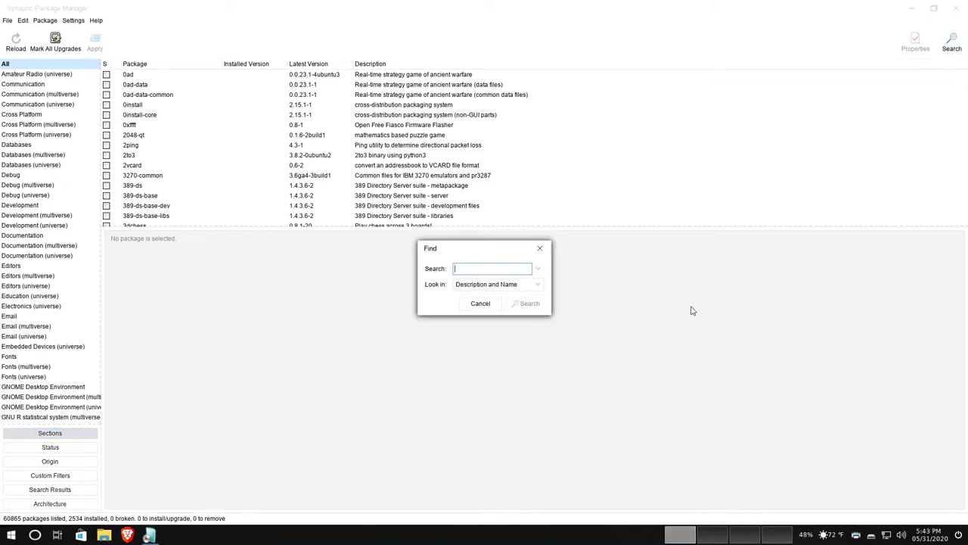
{"action": "type", "text": "gftp"}
{"action": "left_click", "coordinate": [527, 303]}
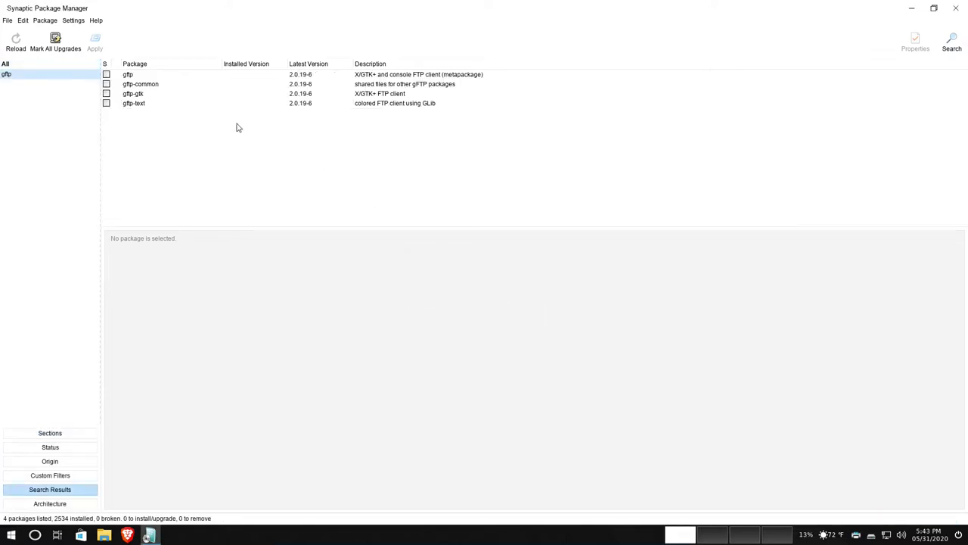
{"action": "left_click", "coordinate": [107, 75]}
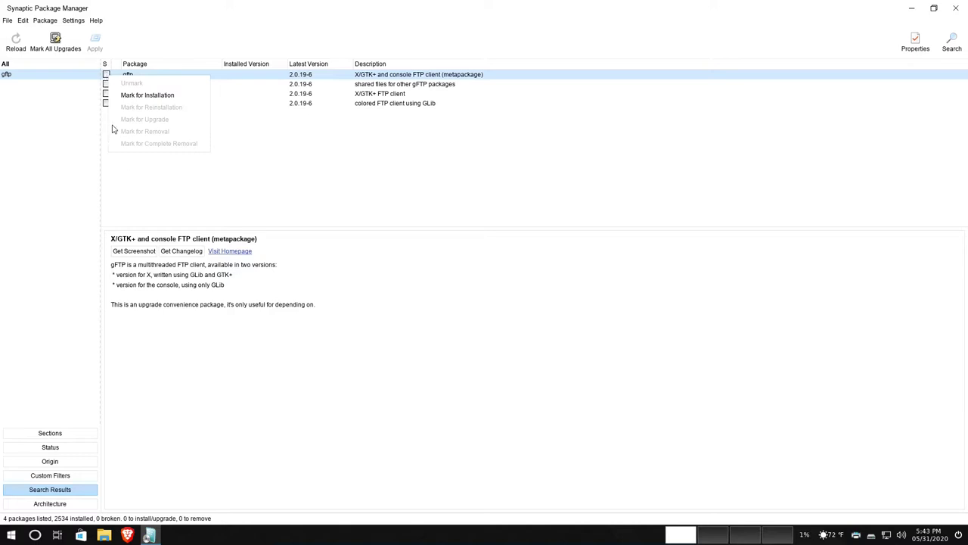
{"action": "left_click", "coordinate": [146, 95]}
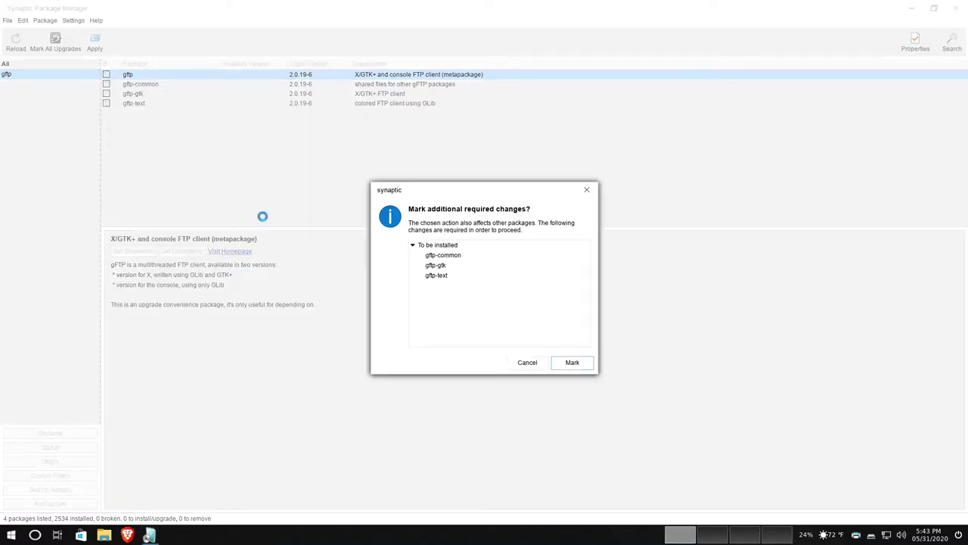
{"action": "left_click", "coordinate": [569, 362]}
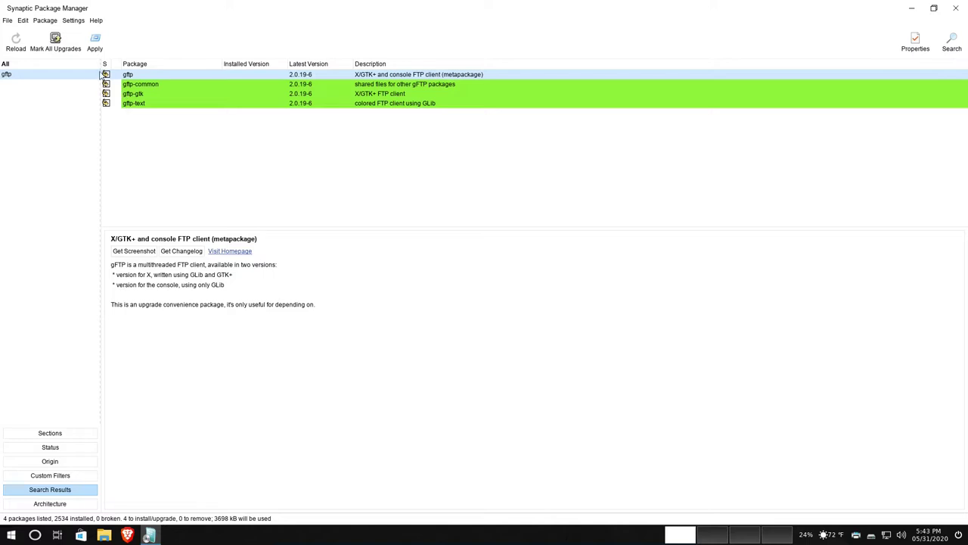
Apply the marked changes to install gftp and its required packages, and close Synaptic Package Manager.
{"action": "left_click", "coordinate": [93, 42]}
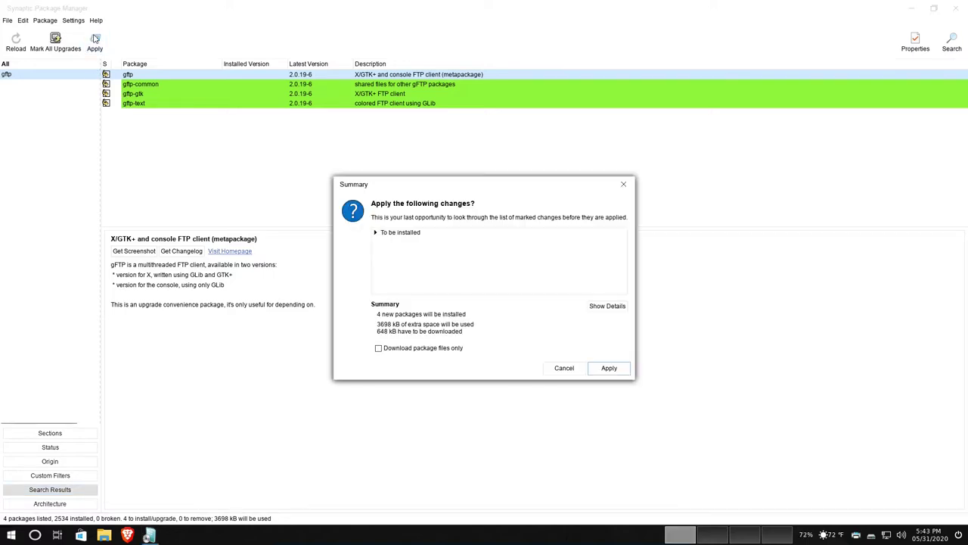
{"action": "left_click", "coordinate": [606, 368]}
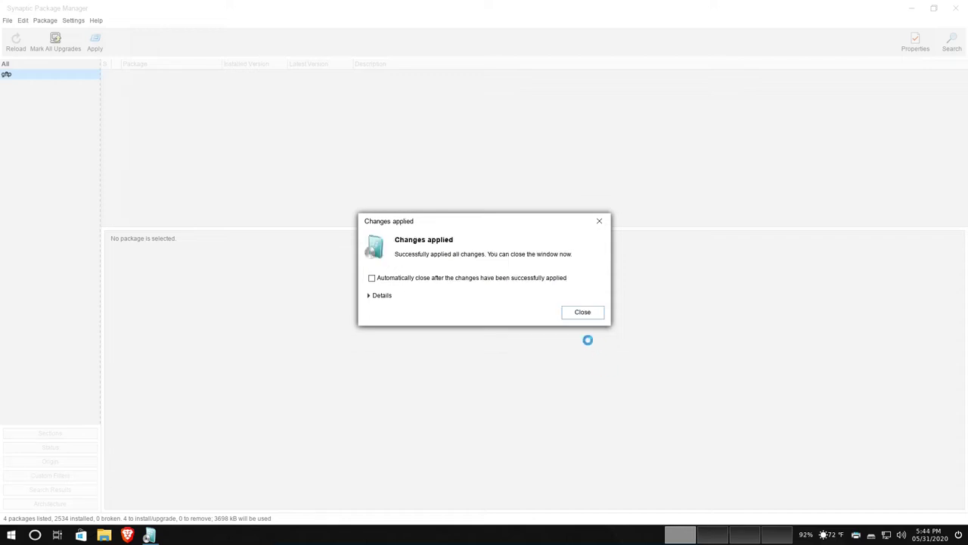
{"action": "key", "text": "Return"}
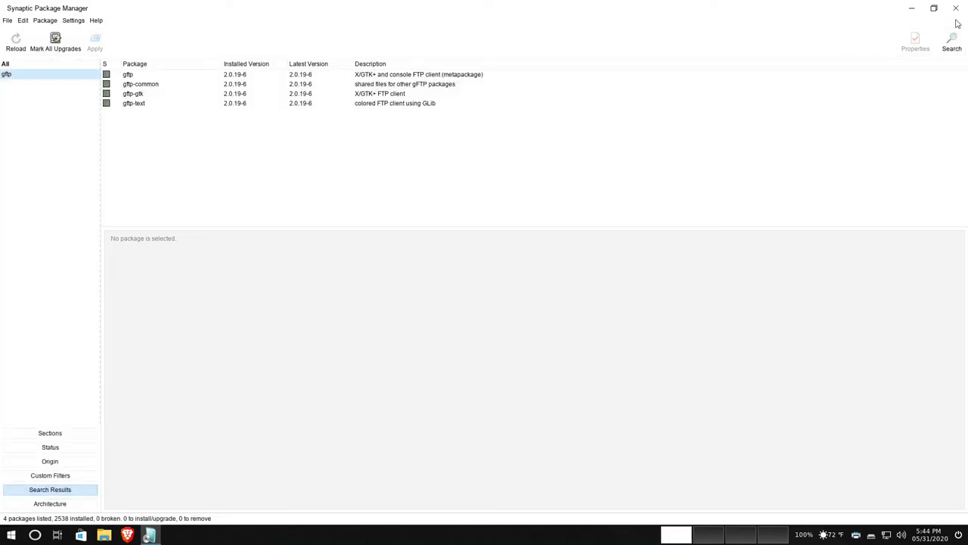
{"action": "left_click", "coordinate": [956, 9]}
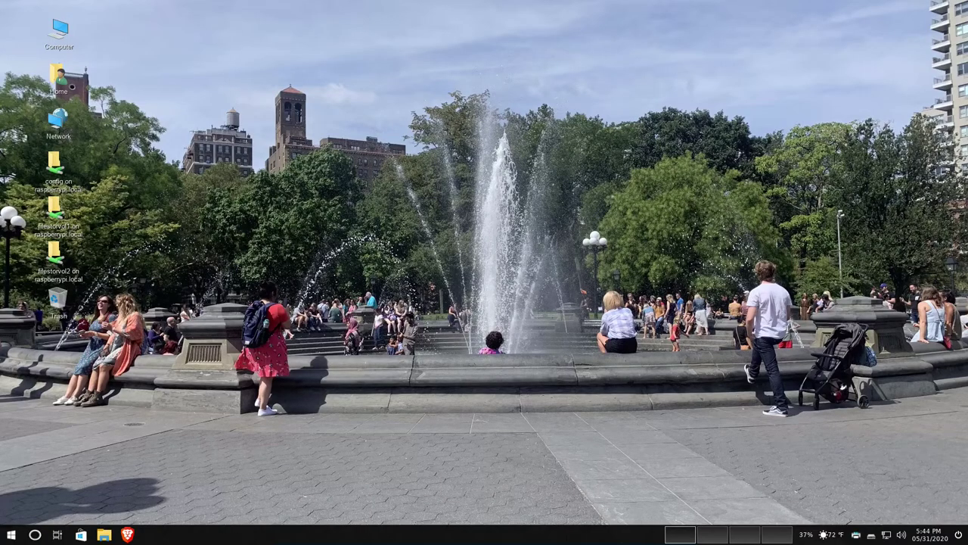
Open gFTP from the Internet applications and maximize its window.
{"action": "left_click", "coordinate": [8, 538]}
{"action": "left_click", "coordinate": [62, 468]}
{"action": "mouse_move", "coordinate": [82, 369]}
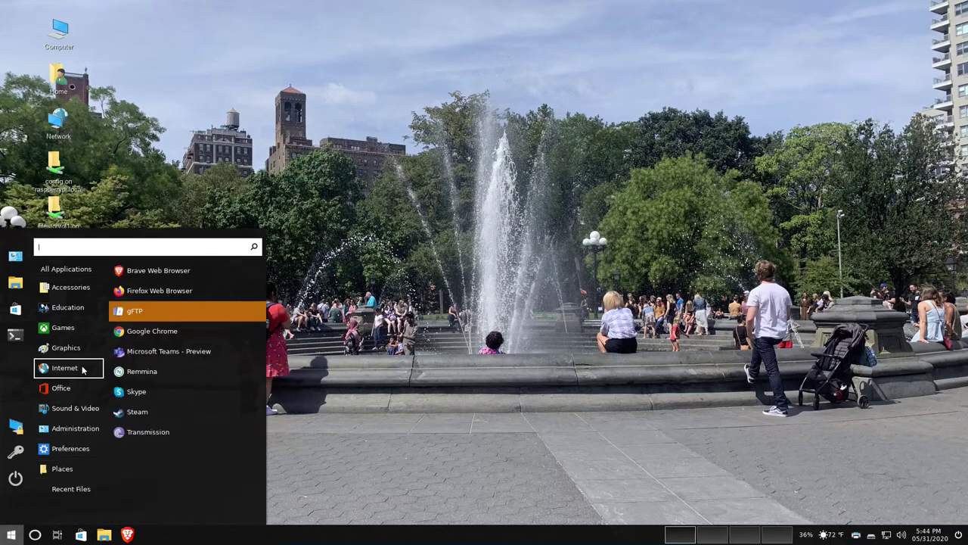
{"action": "left_click", "coordinate": [182, 311]}
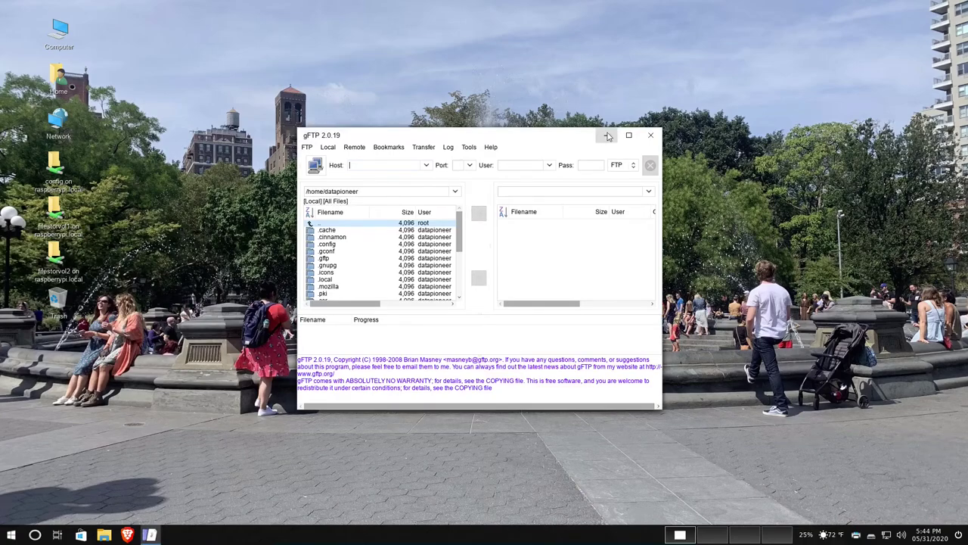
{"action": "left_click", "coordinate": [628, 136]}
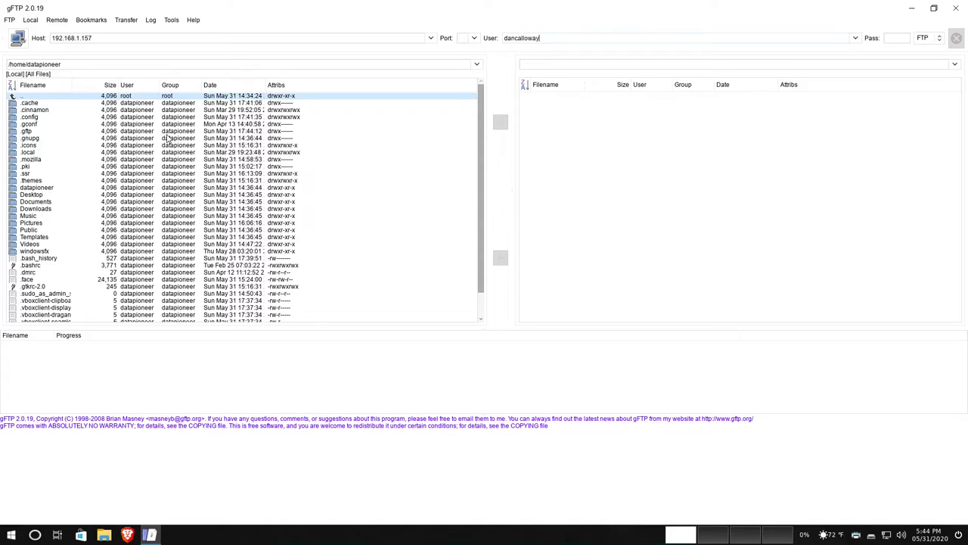
Connect to the FTP host 192.168.1.157 with the username and site password, view its remote directory listing, and close gFTP.
{"action": "left_click", "coordinate": [17, 38]}
{"action": "type", "text": "•••"}
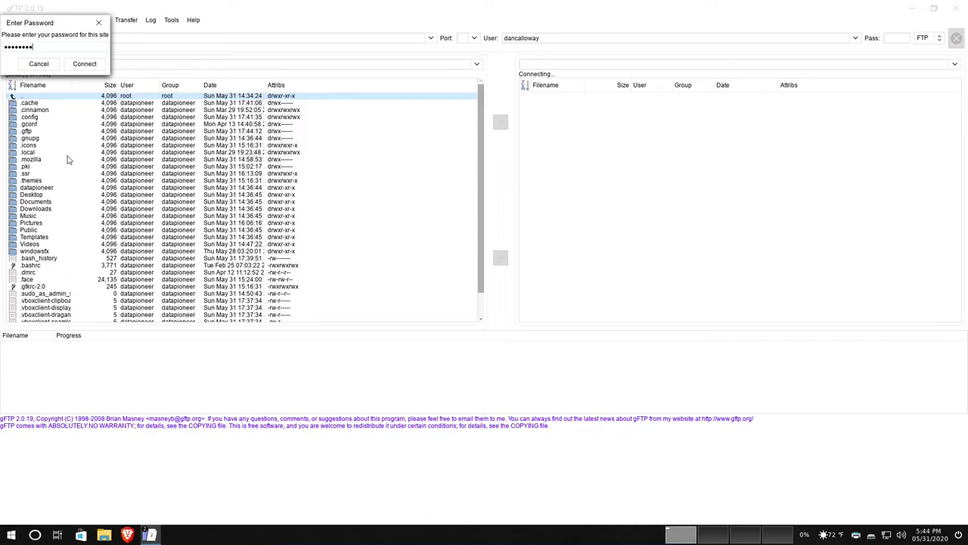
{"action": "left_click", "coordinate": [89, 65]}
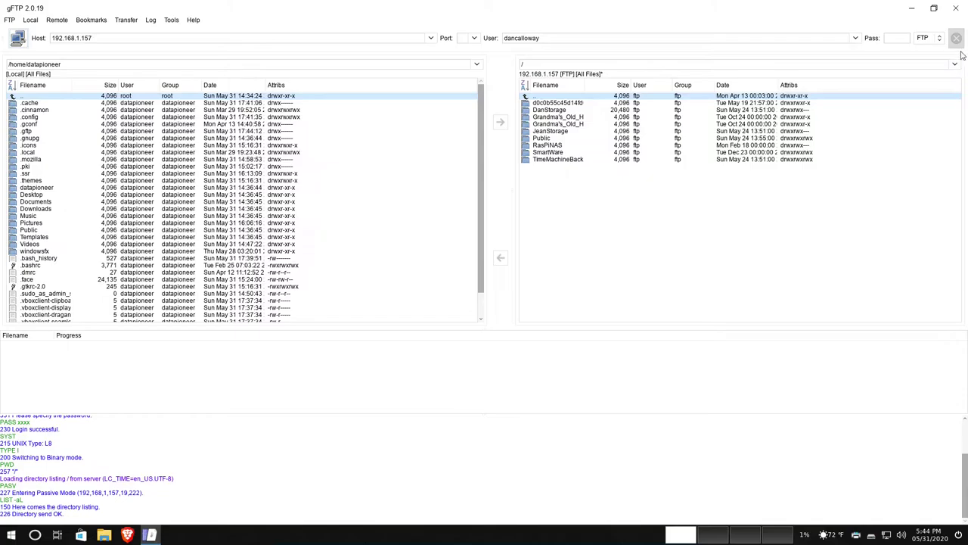
{"action": "left_click", "coordinate": [957, 7]}
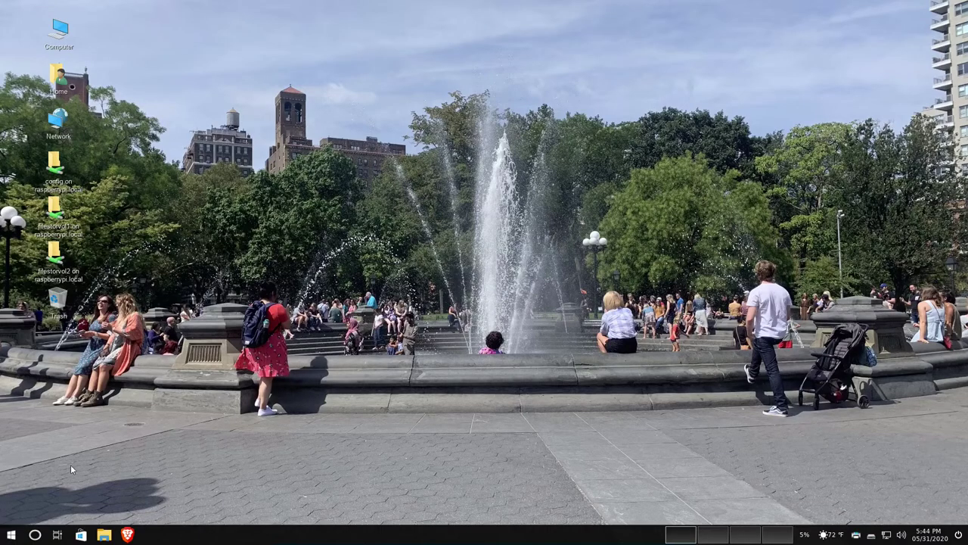
Open Backgrounds from Preferences, preview the Focal Fossa, Washington fountain and Holiday City images, and set Oculus as the desktop wallpaper.
{"action": "left_click", "coordinate": [11, 534]}
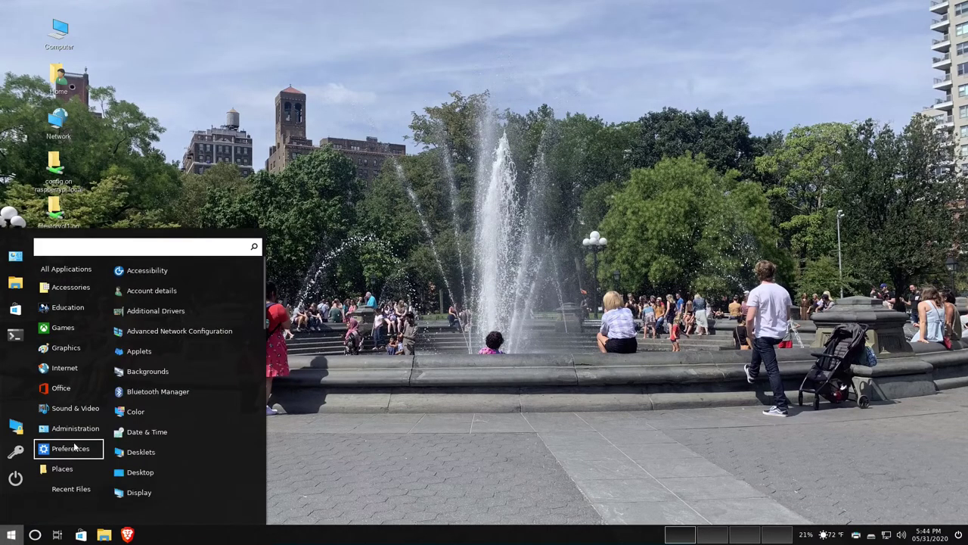
{"action": "mouse_move", "coordinate": [80, 437]}
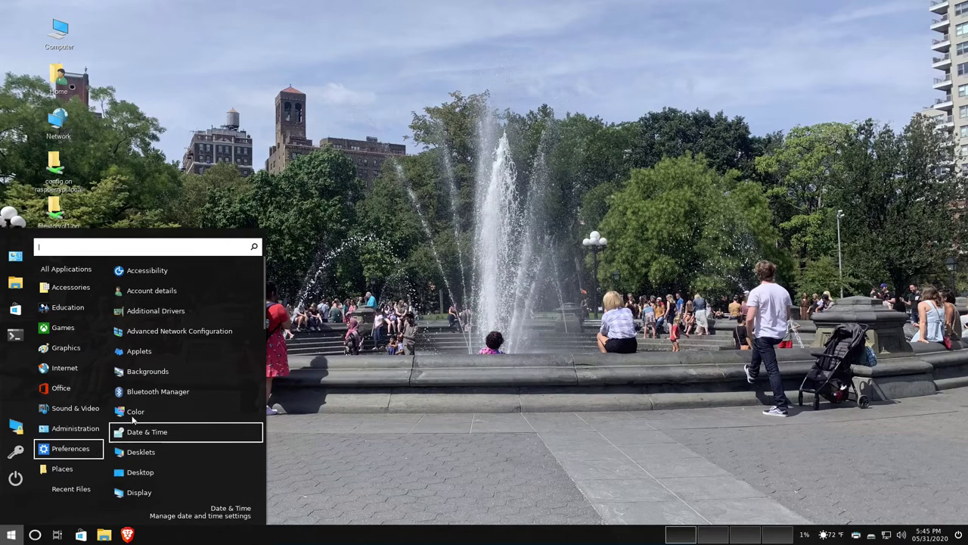
{"action": "left_click", "coordinate": [150, 372]}
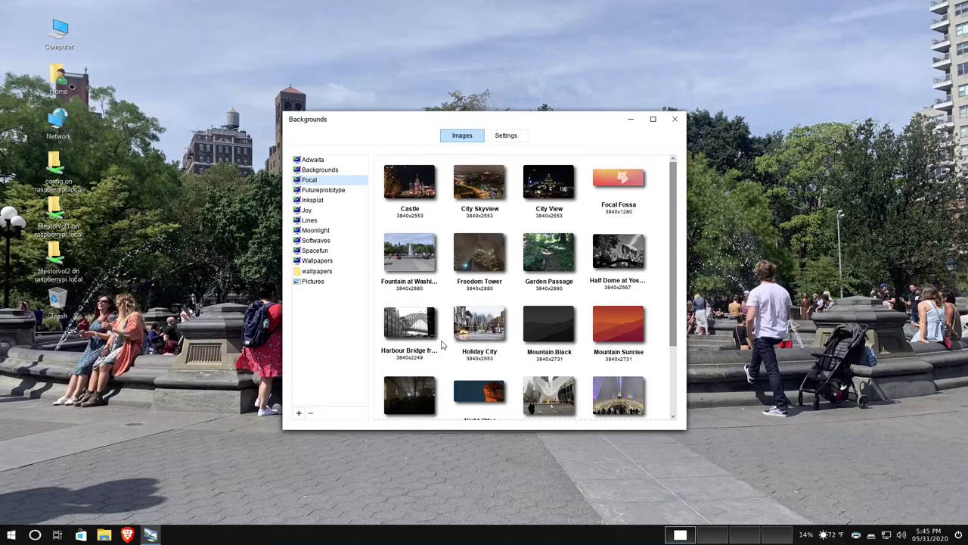
{"action": "left_click", "coordinate": [619, 182]}
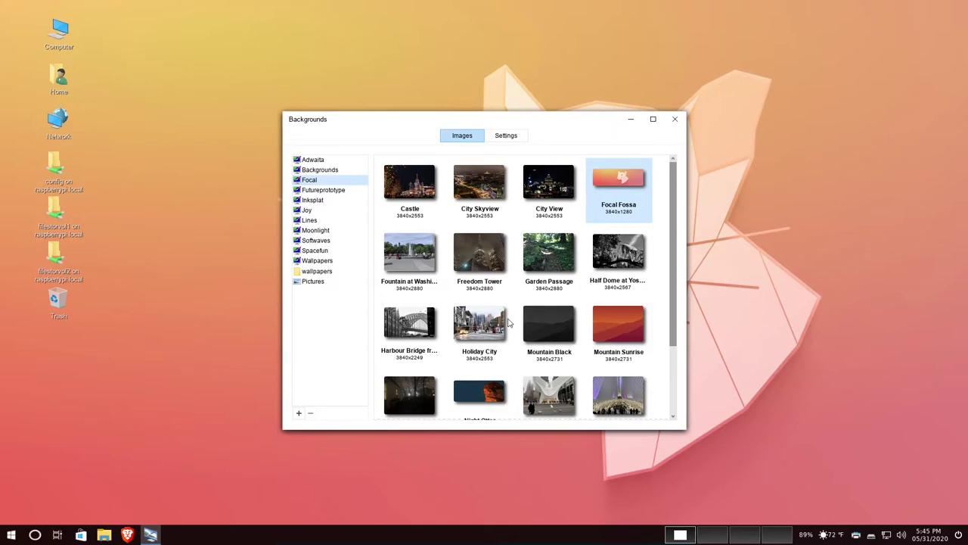
{"action": "left_click", "coordinate": [442, 295]}
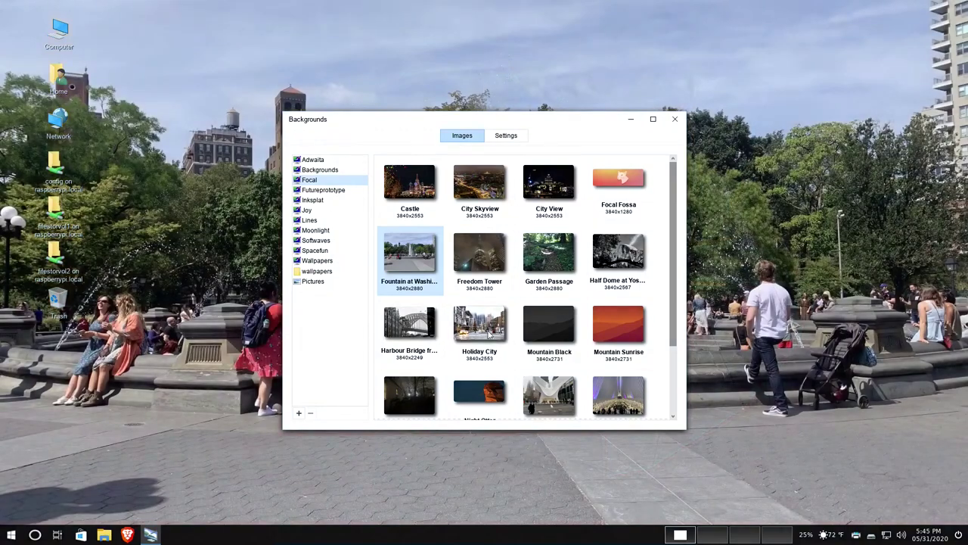
{"action": "left_click", "coordinate": [488, 333]}
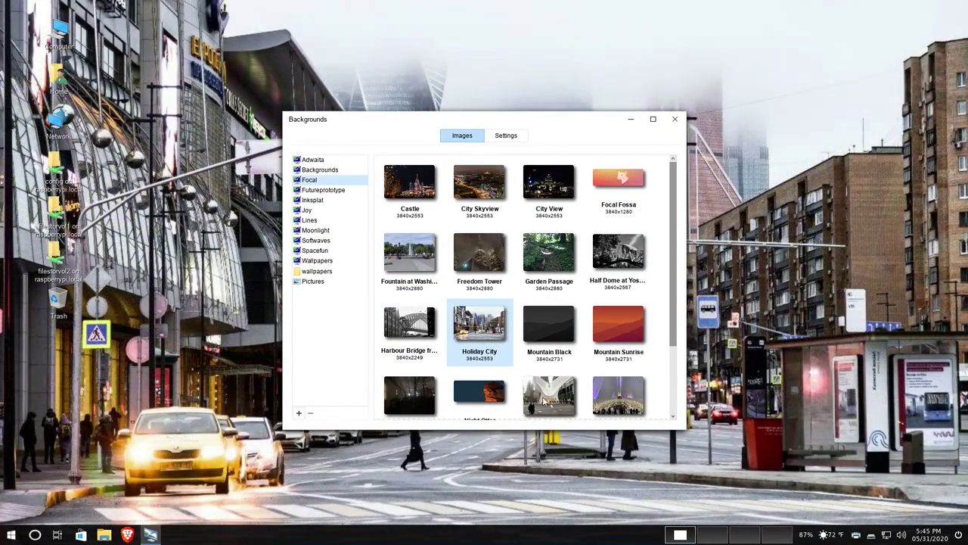
{"action": "left_click", "coordinate": [554, 406]}
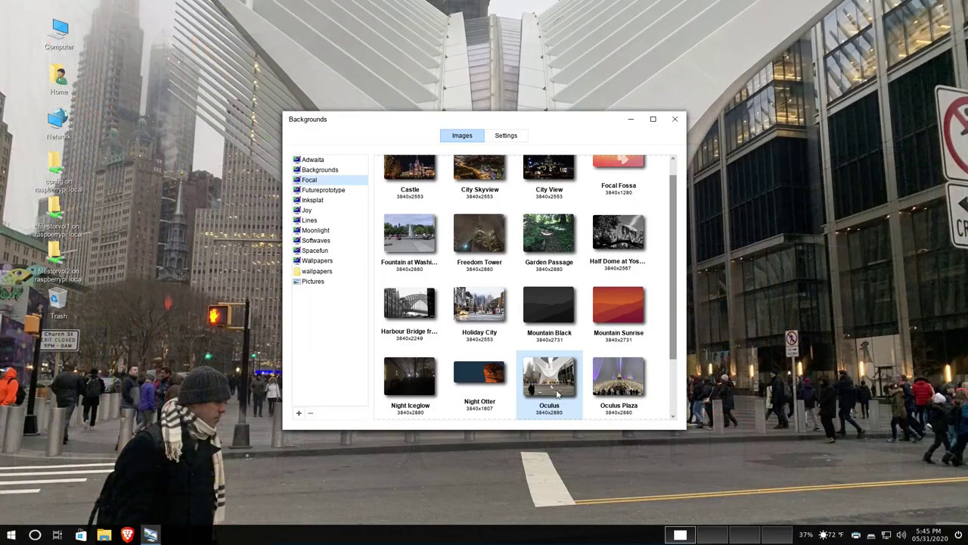
{"action": "left_click", "coordinate": [674, 119]}
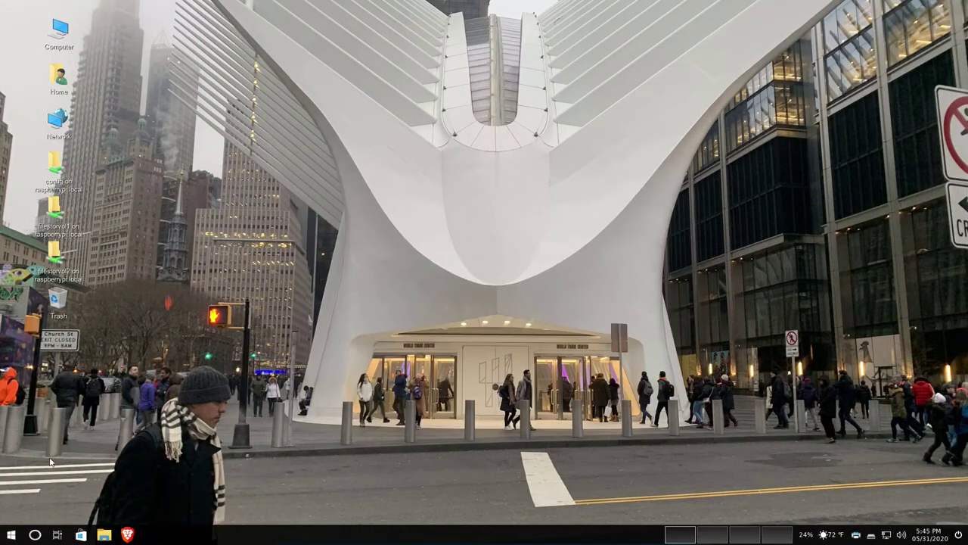
Look through the Places entries and open System Monitor.
{"action": "left_click", "coordinate": [11, 535]}
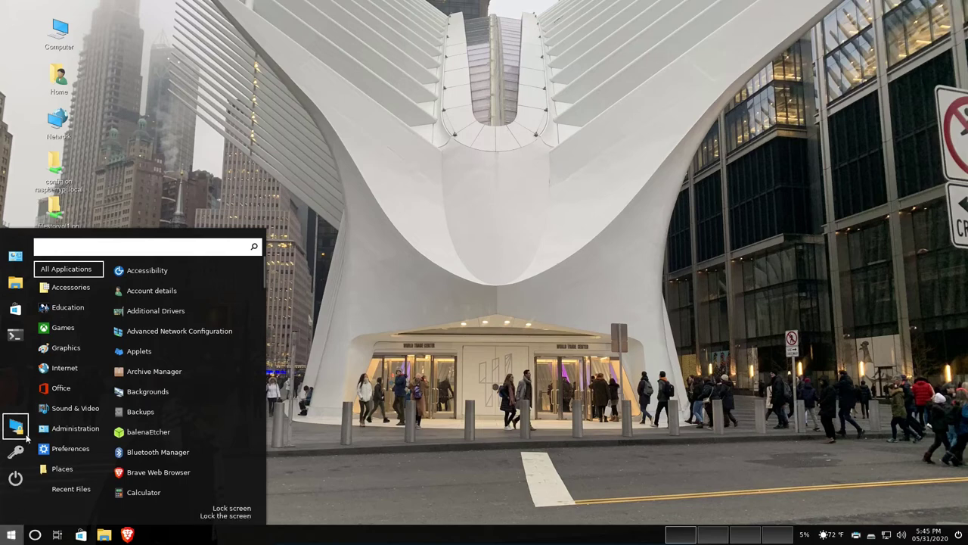
{"action": "mouse_move", "coordinate": [81, 469]}
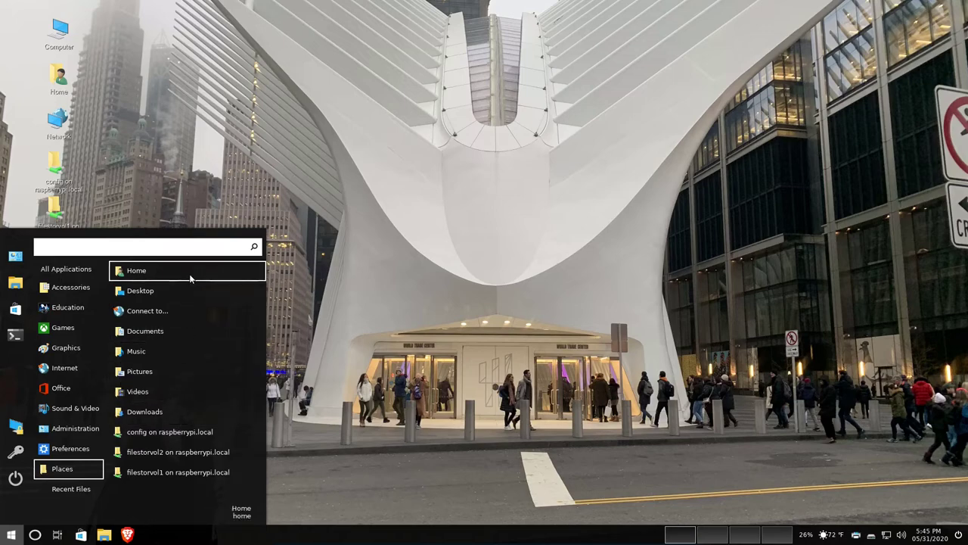
{"action": "left_click", "coordinate": [360, 491]}
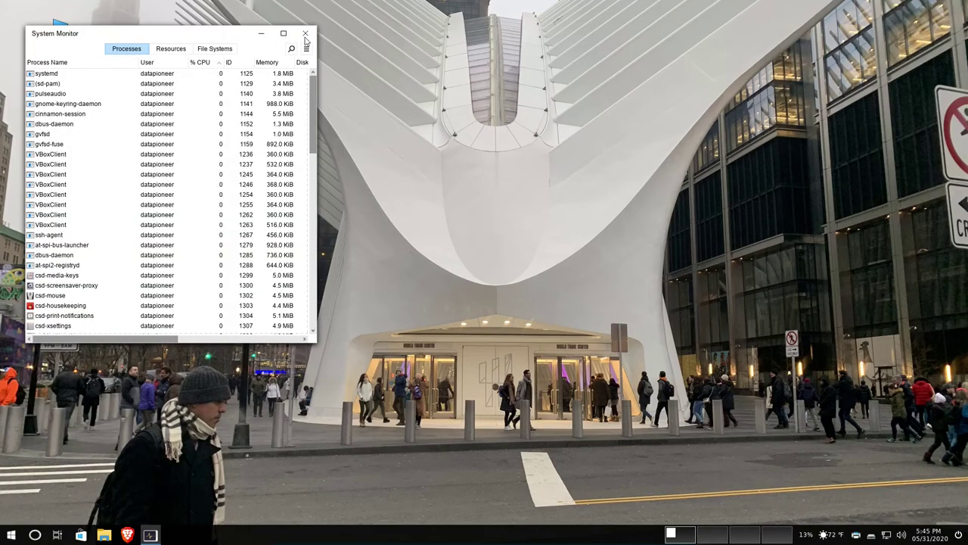
Maximize System Monitor and view its Resources graphs and File Systems usage.
{"action": "left_click", "coordinate": [284, 33]}
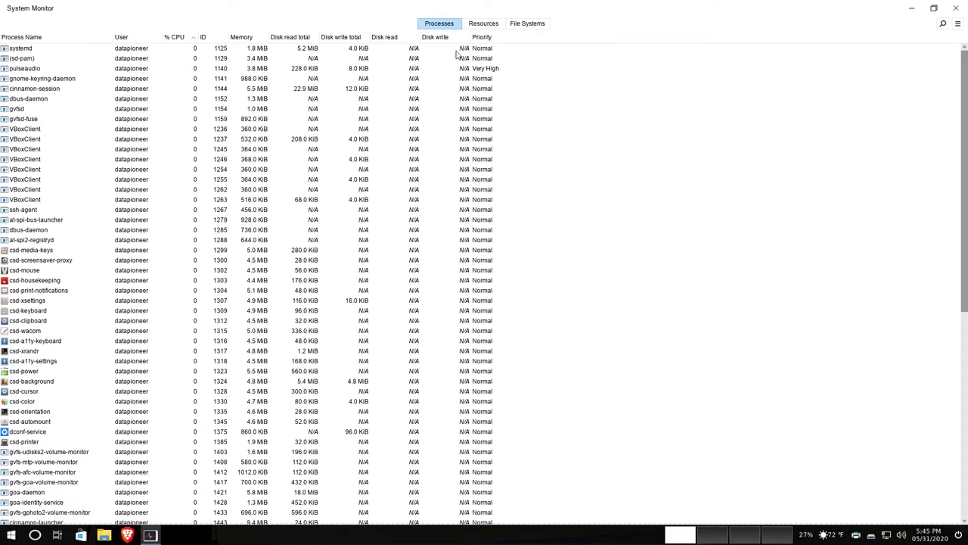
{"action": "left_click", "coordinate": [485, 26]}
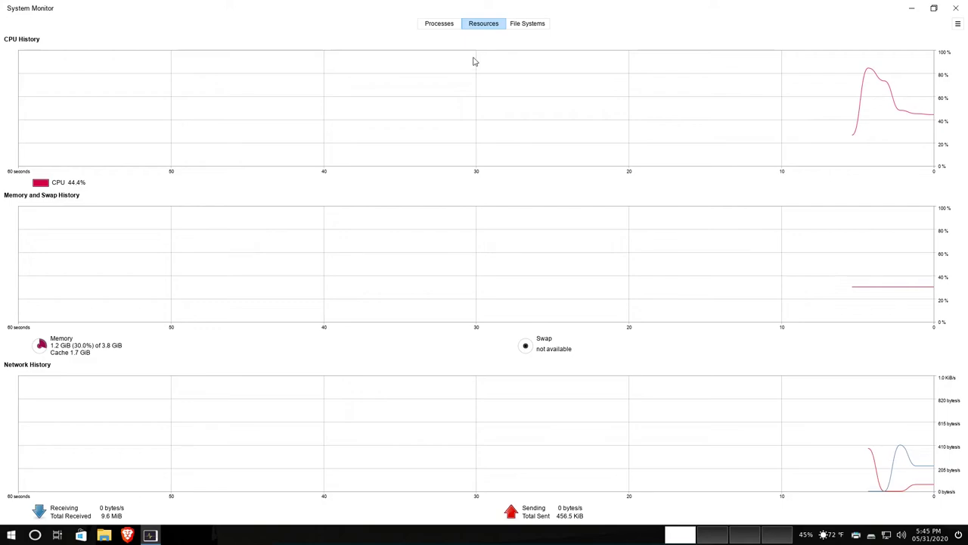
{"action": "left_click", "coordinate": [523, 25]}
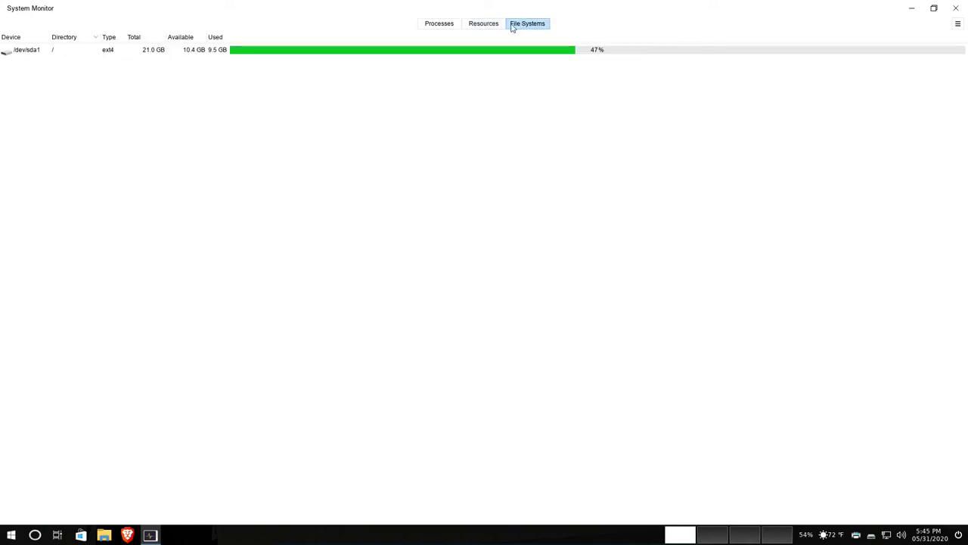
View the list of running processes in System Monitor and close it.
{"action": "left_click", "coordinate": [446, 26]}
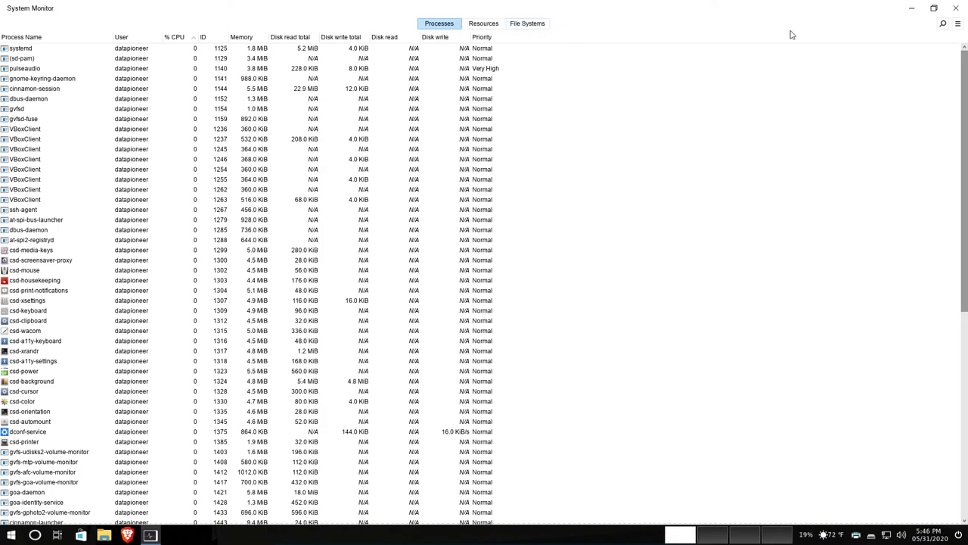
{"action": "left_click", "coordinate": [953, 16]}
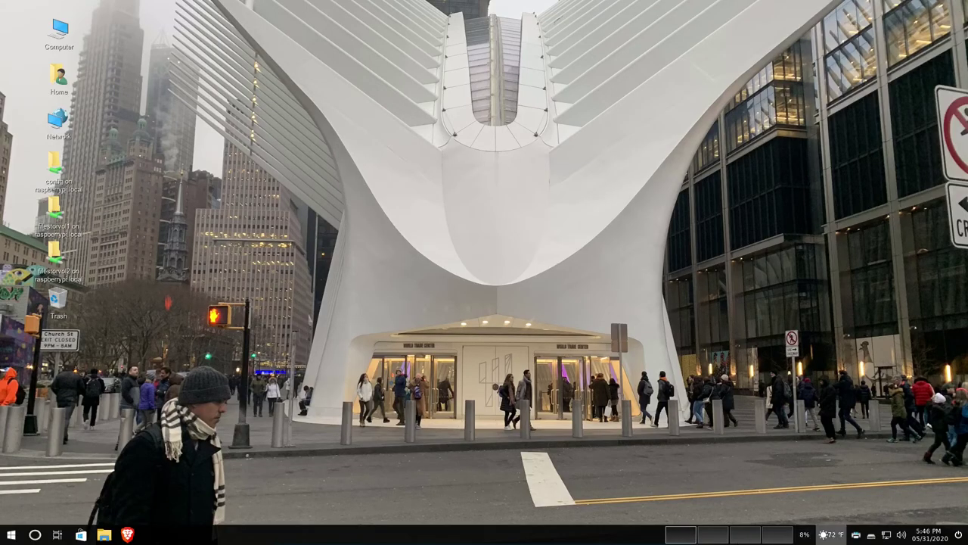
Check the current weather and forecast, and look at the configured printers in the Printers window before closing it.
{"action": "left_click", "coordinate": [831, 534]}
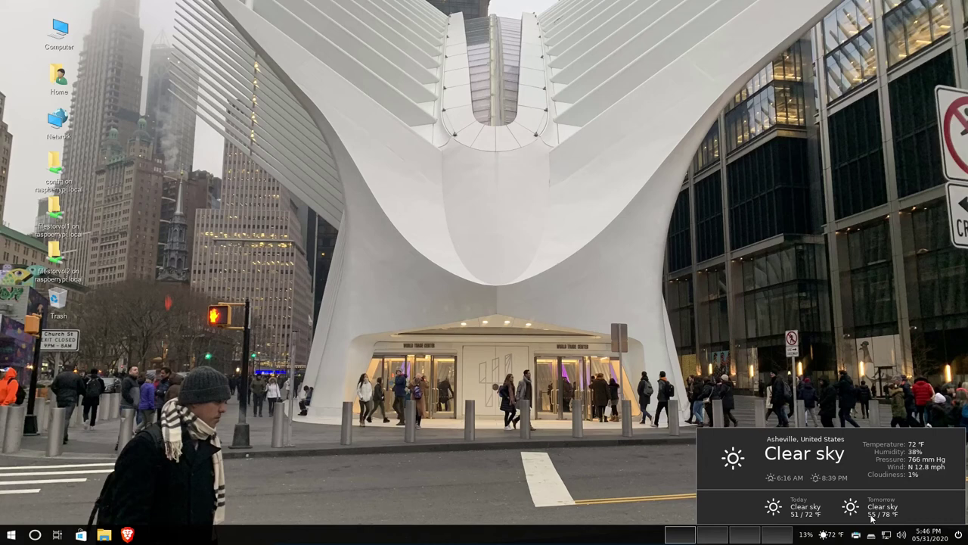
{"action": "left_click", "coordinate": [616, 450]}
{"action": "left_click", "coordinate": [855, 535]}
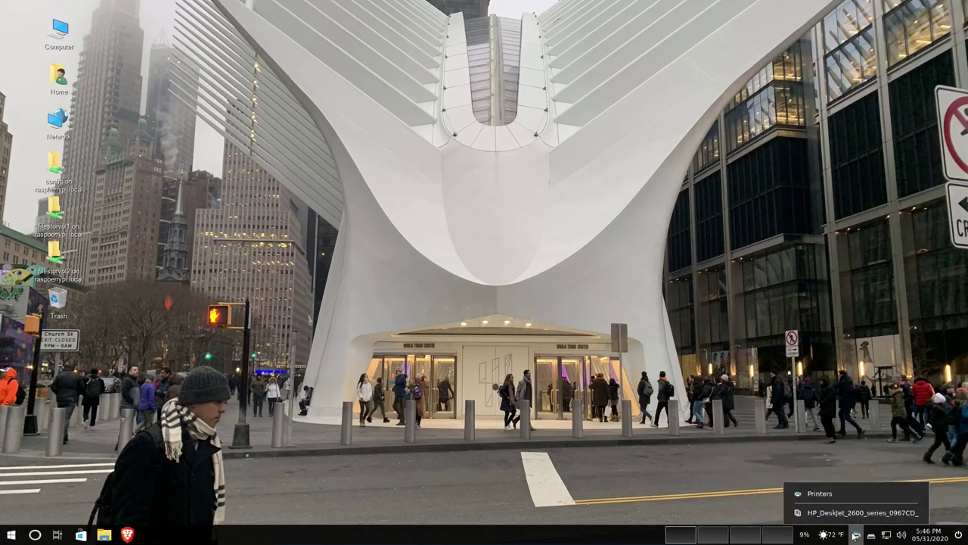
{"action": "left_click", "coordinate": [849, 494]}
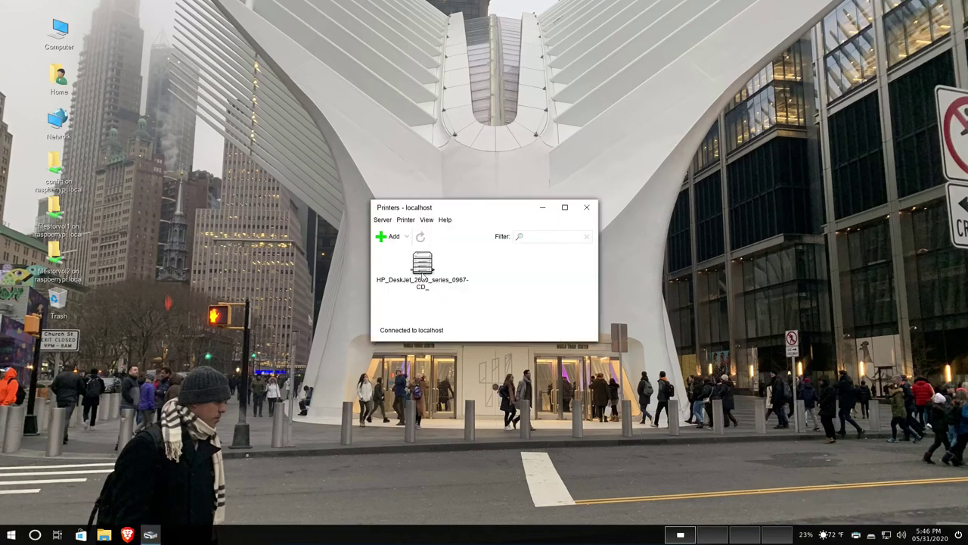
{"action": "left_click", "coordinate": [586, 206]}
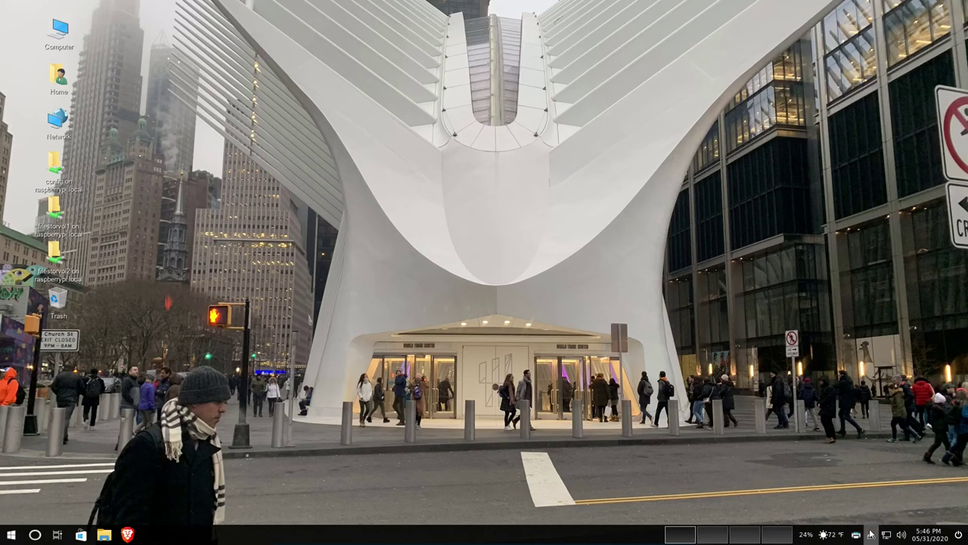